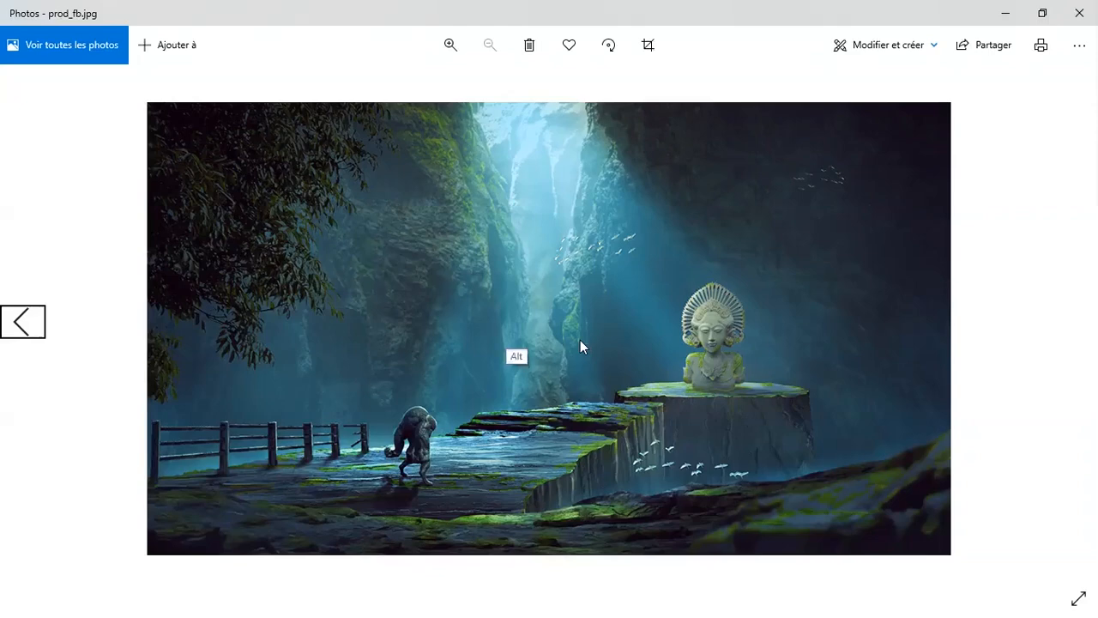
# - Switch to Photoshop and clear the existing selection in rocher1.jpg
pyautogui.hotkey('alt', 'Tab')
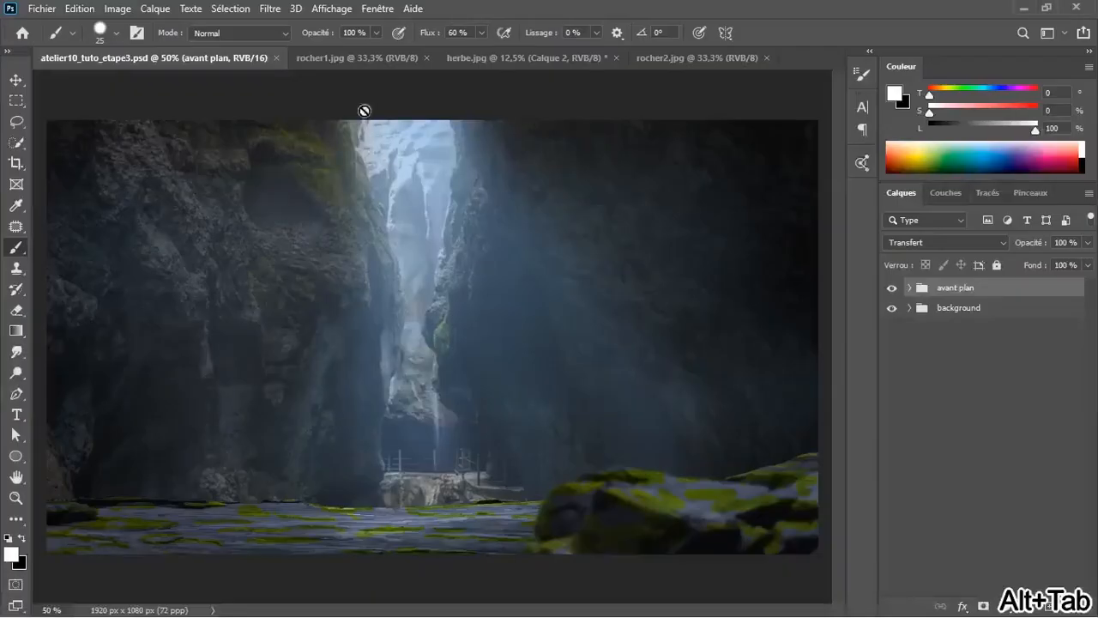
pyautogui.click(358, 56)
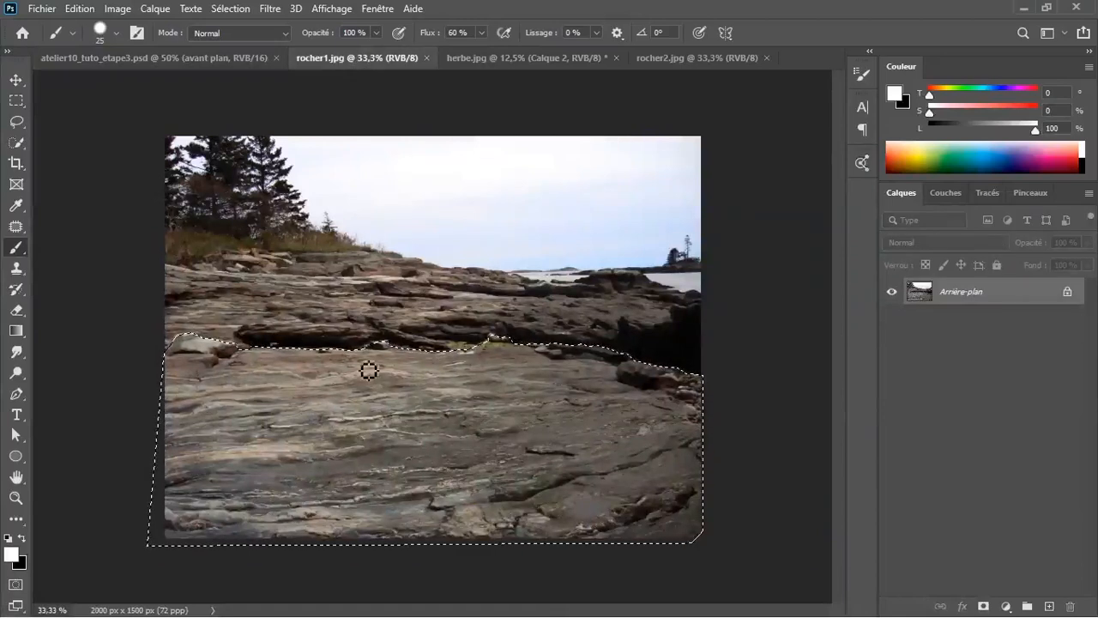
pyautogui.hotkey('ctrl', 'd')
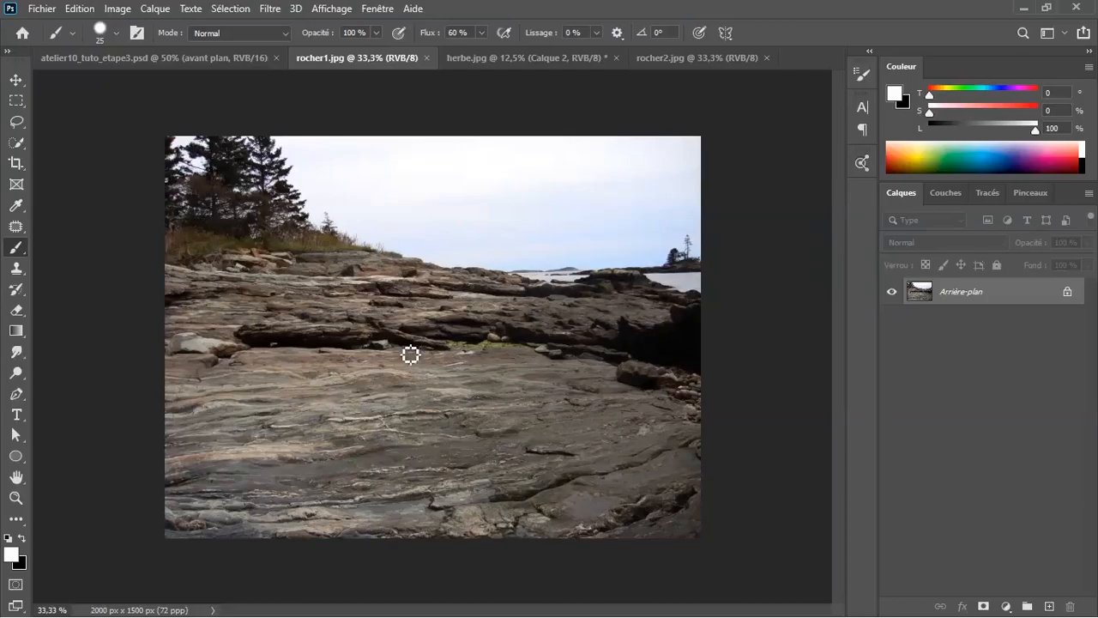
# - Lasso a tapering slab of rock in rocher1.jpg, with a wavy right edge and the raised ledge at its far end, using the finished artwork as reference
pyautogui.hotkey('alt', 'Tab')
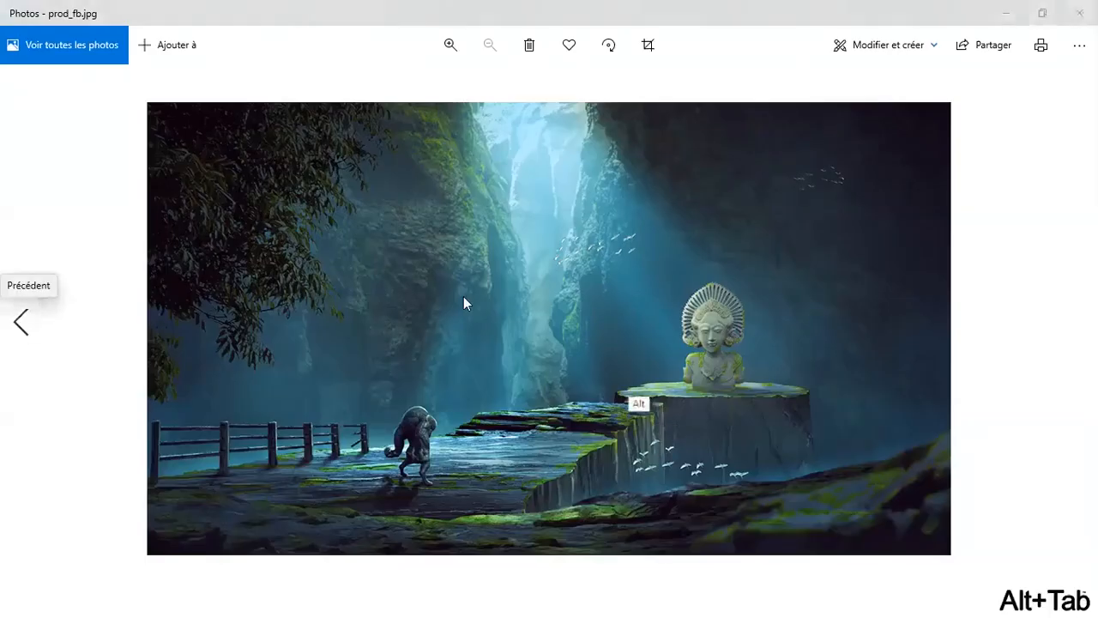
pyautogui.hotkey('alt', 'Tab')
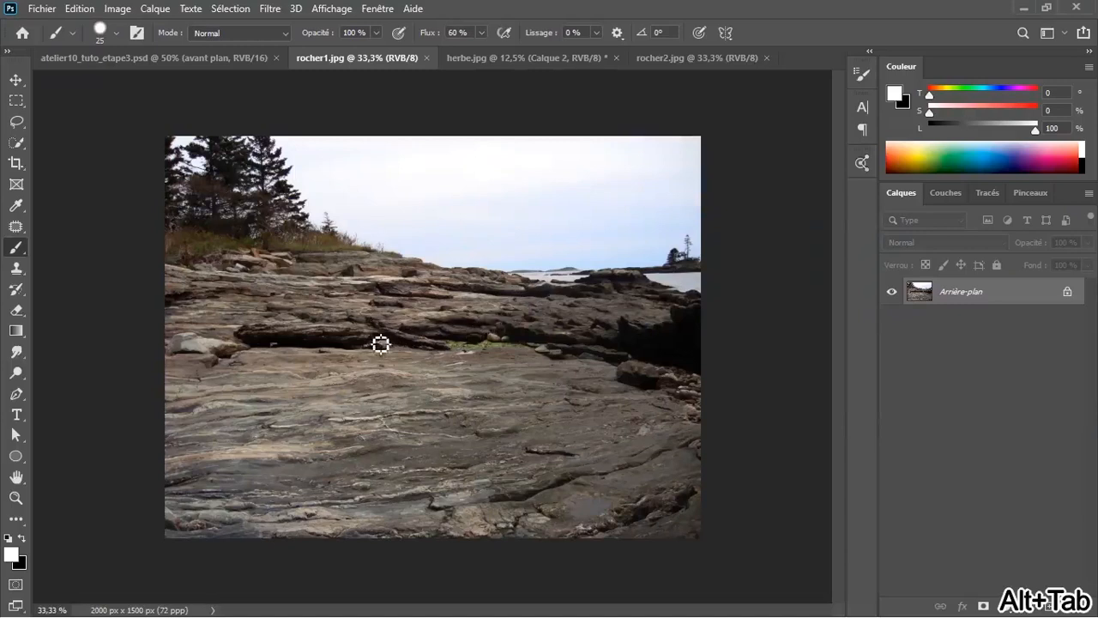
pyautogui.click(16, 124)
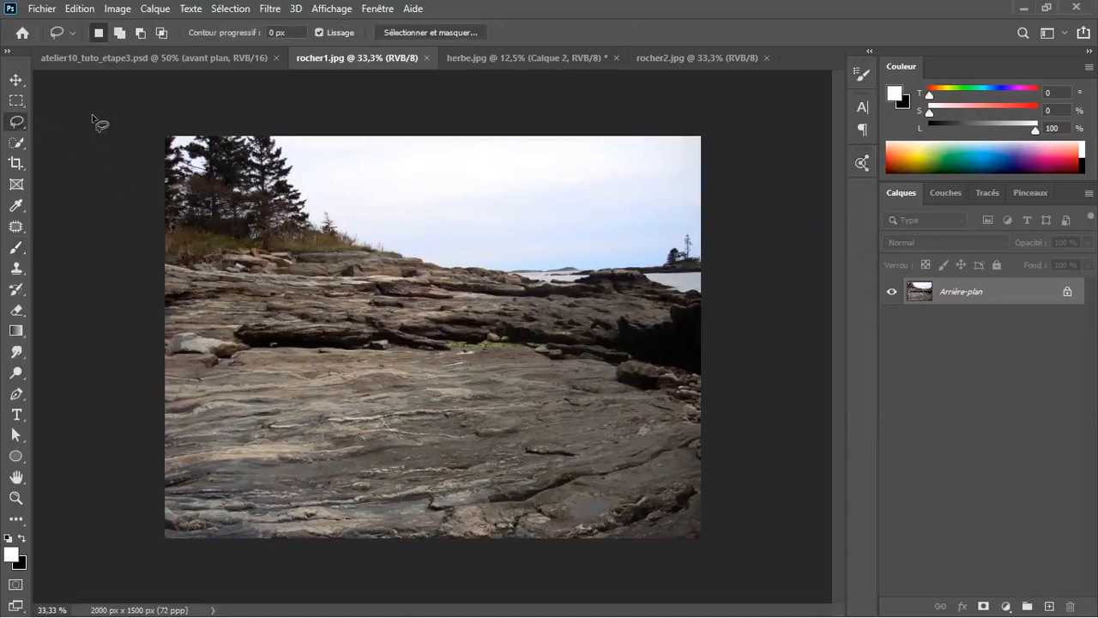
pyautogui.hotkey('ctrl', '+')
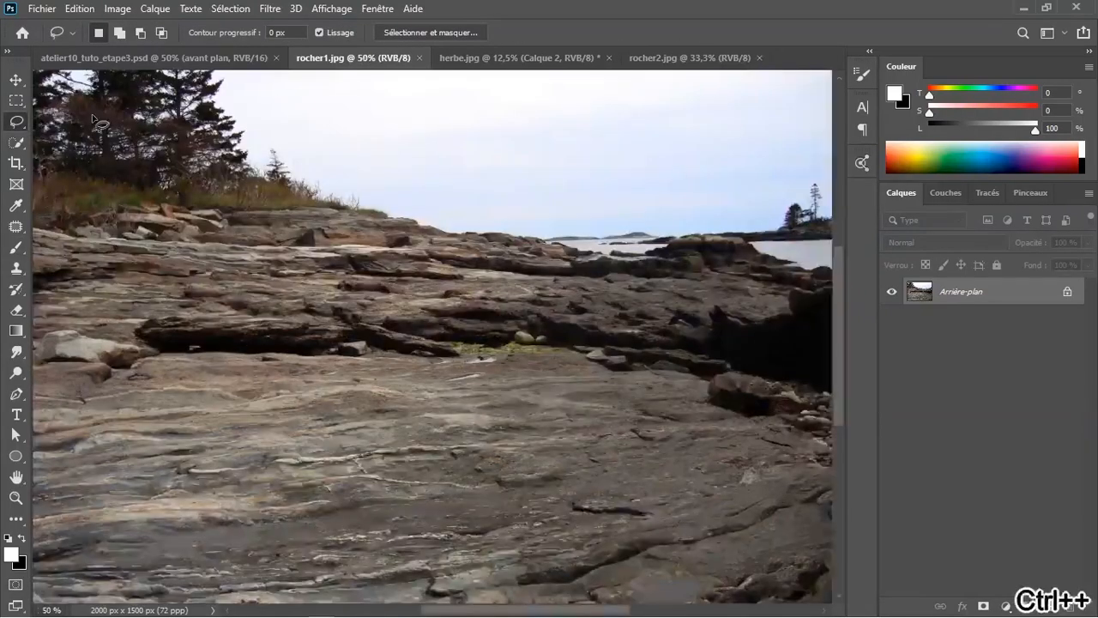
pyautogui.moveTo(402, 348); pyautogui.dragTo(423, 312)
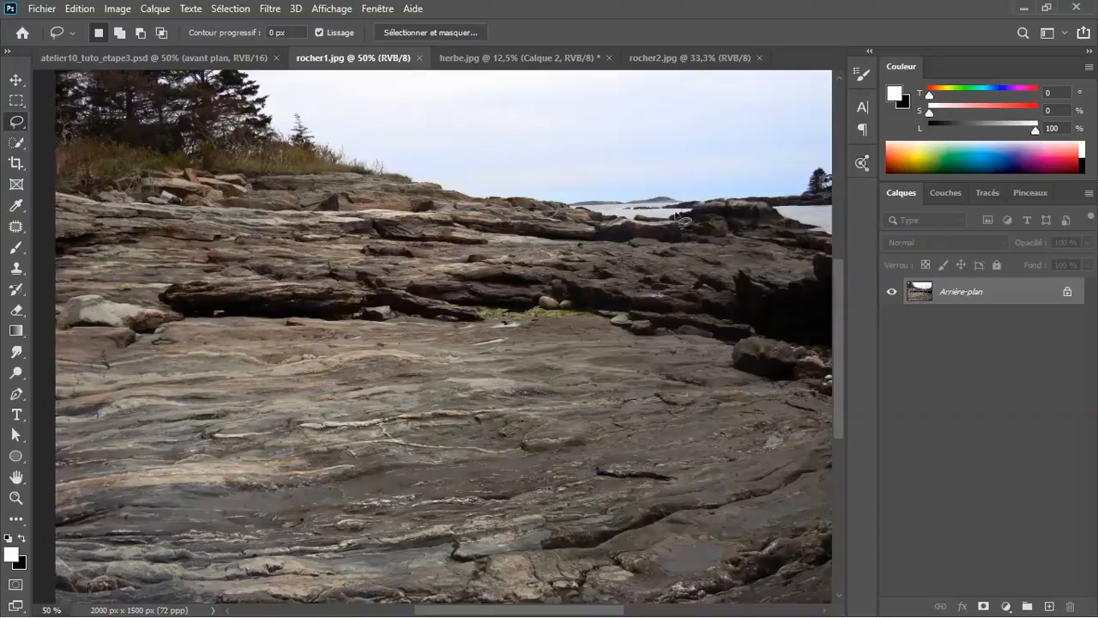
pyautogui.hotkey('alt', 'Tab')
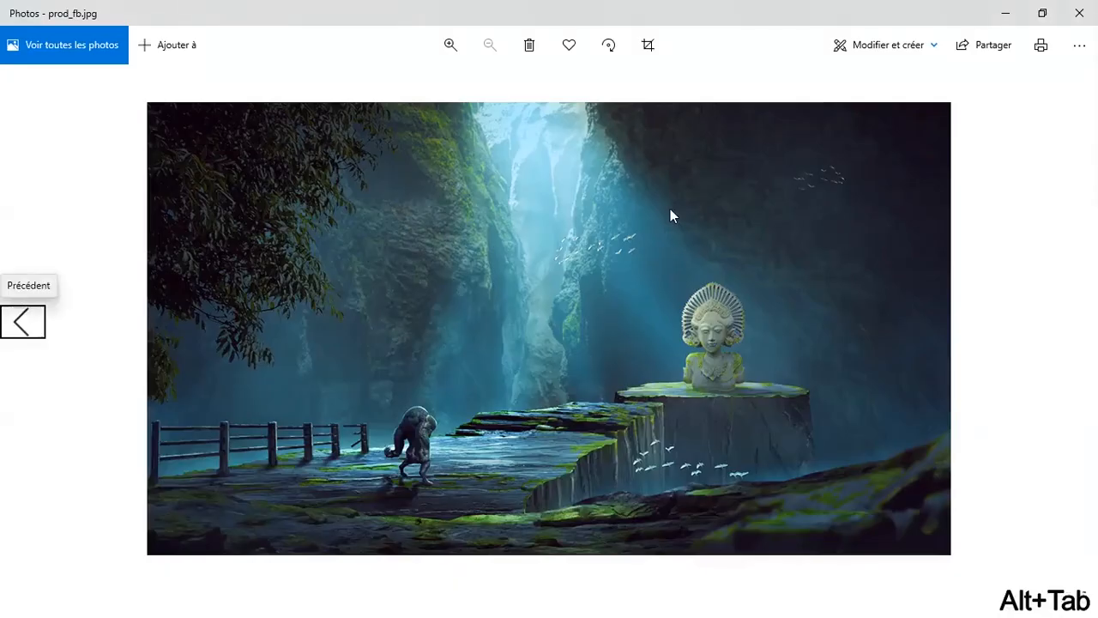
pyautogui.hotkey('alt', 'Tab')
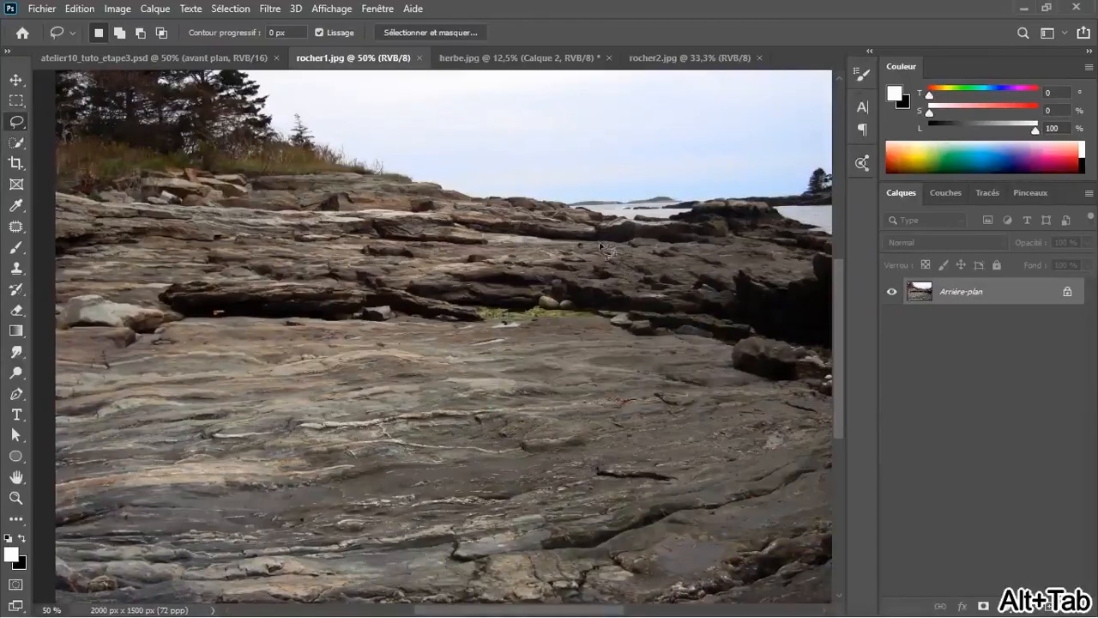
pyautogui.hotkey('ctrl', '-')
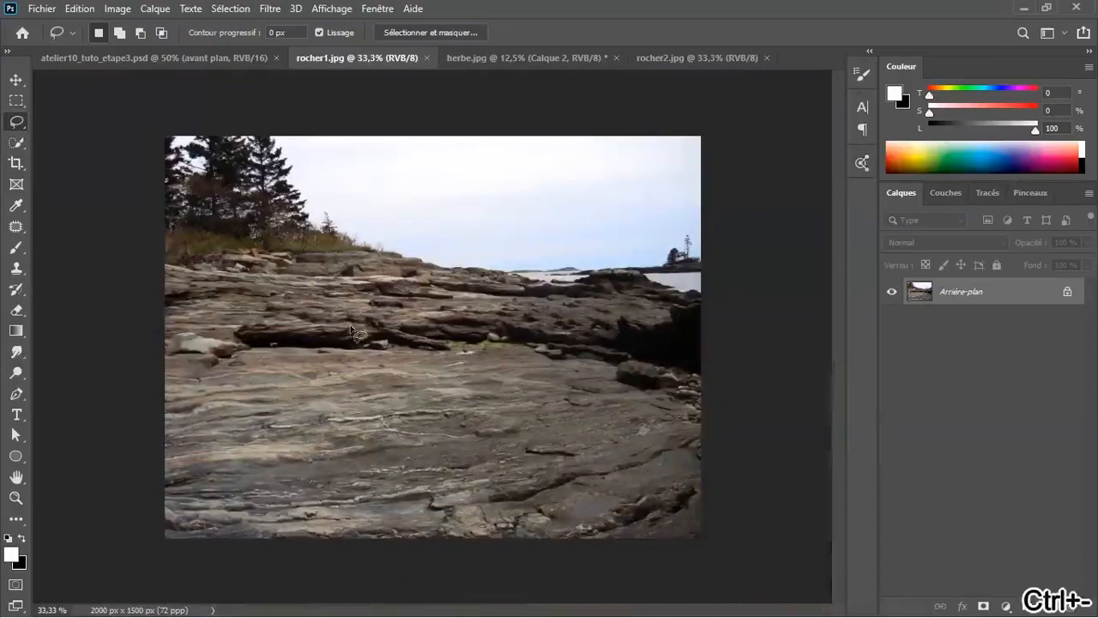
pyautogui.click(563, 292)
pyautogui.moveTo(546, 299); pyautogui.dragTo(428, 329)
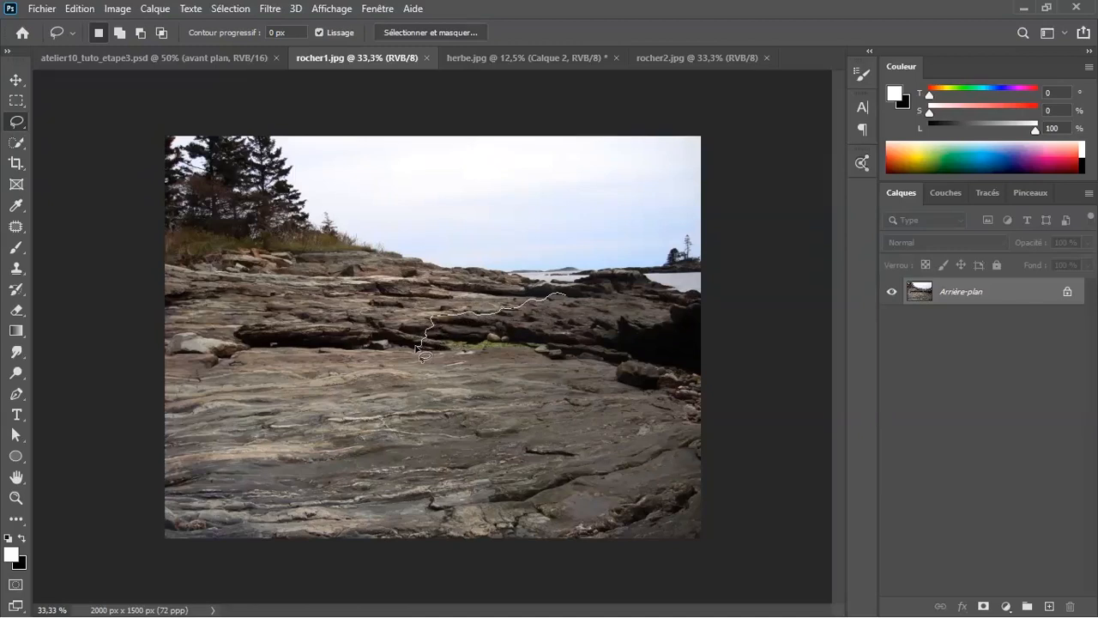
pyautogui.moveTo(365, 369)
pyautogui.mouseDown()
pyautogui.moveTo(180, 454)
pyautogui.moveTo(147, 488)
pyautogui.moveTo(150, 543)
pyautogui.moveTo(261, 553)
pyautogui.moveTo(513, 533)
pyautogui.moveTo(513, 495)
pyautogui.moveTo(539, 466)
pyautogui.moveTo(513, 458)
pyautogui.moveTo(523, 442)
pyautogui.moveTo(559, 438)
pyautogui.moveTo(556, 423)
pyautogui.moveTo(531, 420)
pyautogui.moveTo(570, 395)
pyautogui.moveTo(517, 385)
pyautogui.moveTo(560, 368)
pyautogui.mouseUp()
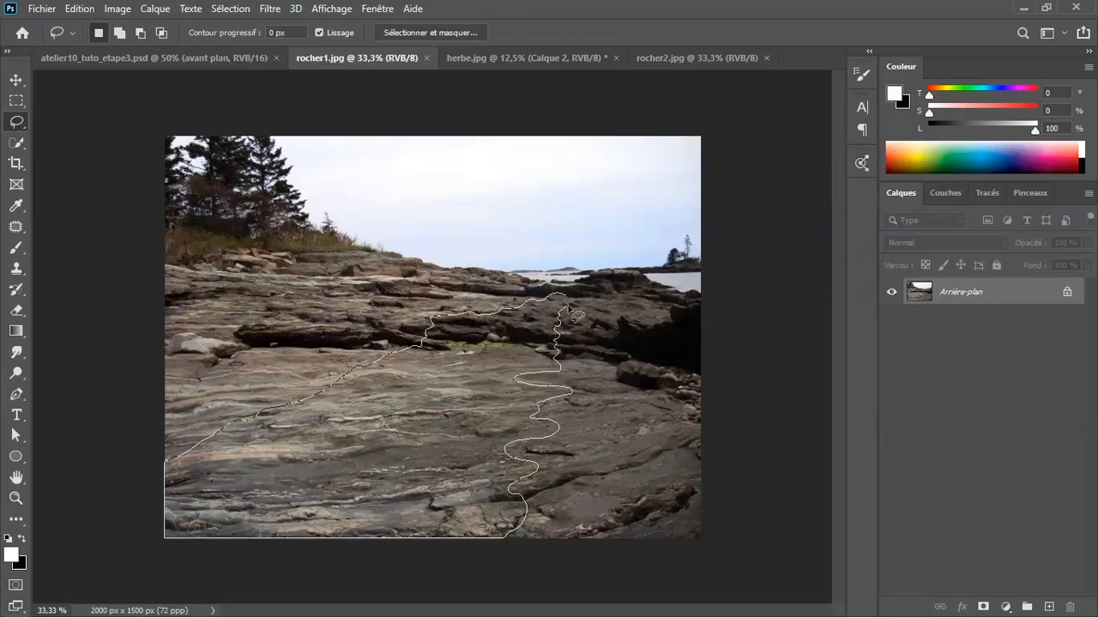
pyautogui.moveTo(571, 302); pyautogui.dragTo(572, 303)
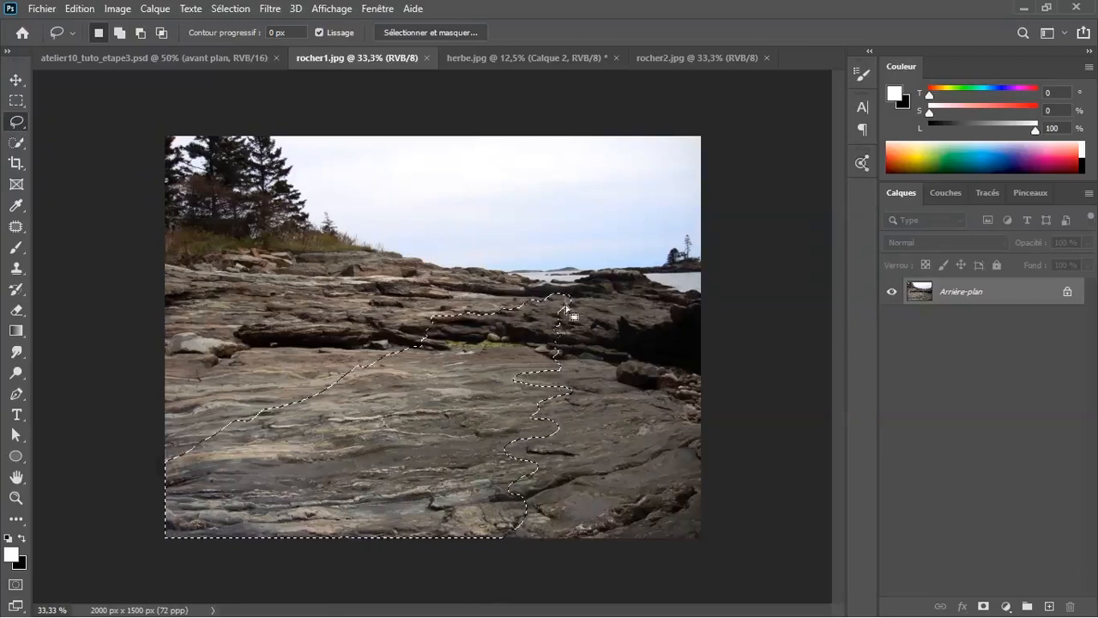
# - Copy the selected rock slab and paste it into atelier10_tuto_etape3.psd
pyautogui.press('ctrl')
pyautogui.hotkey('ctrl', 'c')
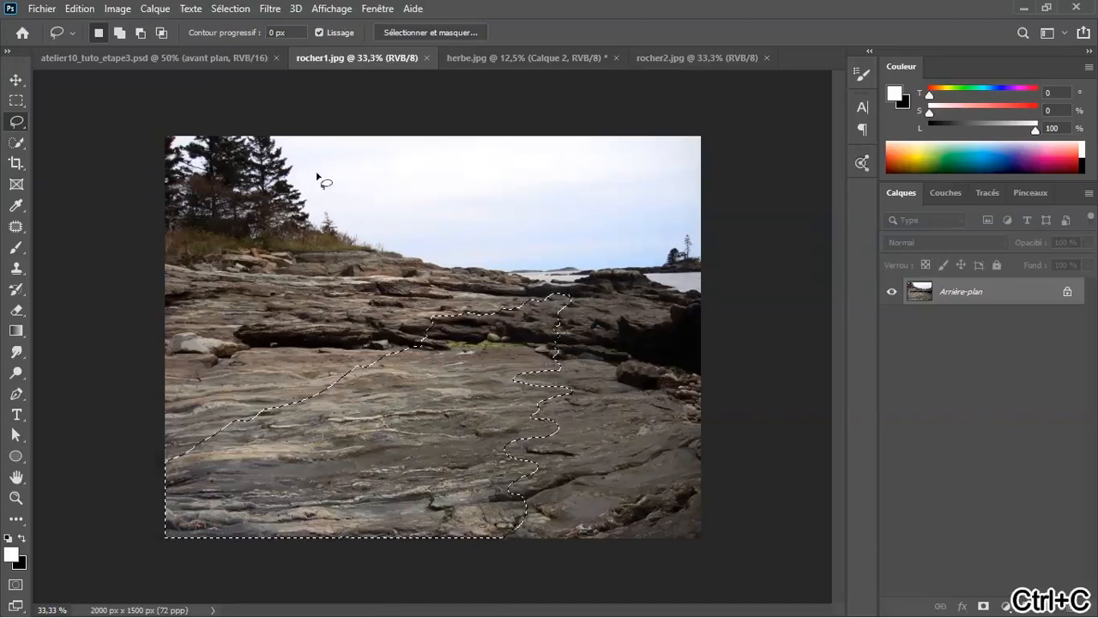
pyautogui.click(219, 60)
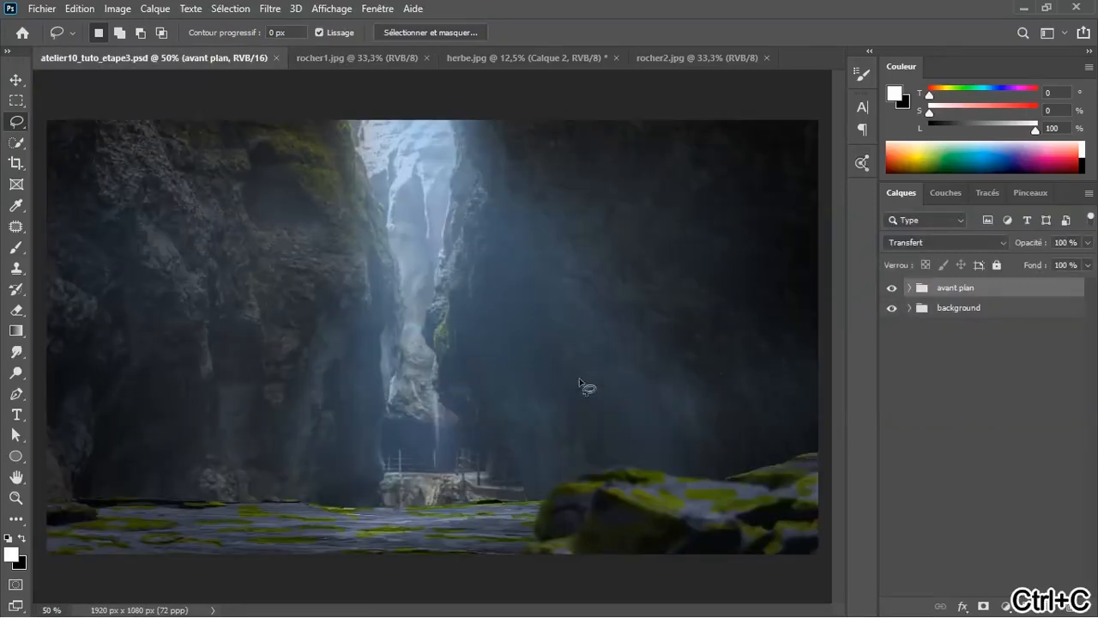
pyautogui.press('ctrl')
pyautogui.hotkey('ctrl', 'v')
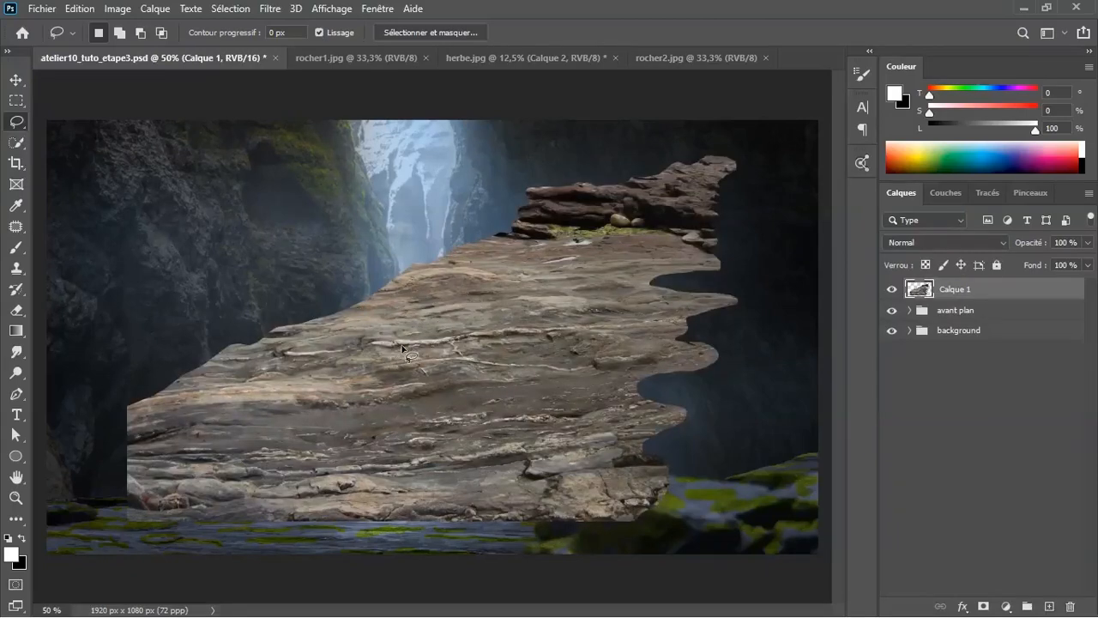
# - Shift the pasted rock slab left to the canvas edge and place its layer between the avant plan and background groups
pyautogui.press('v')
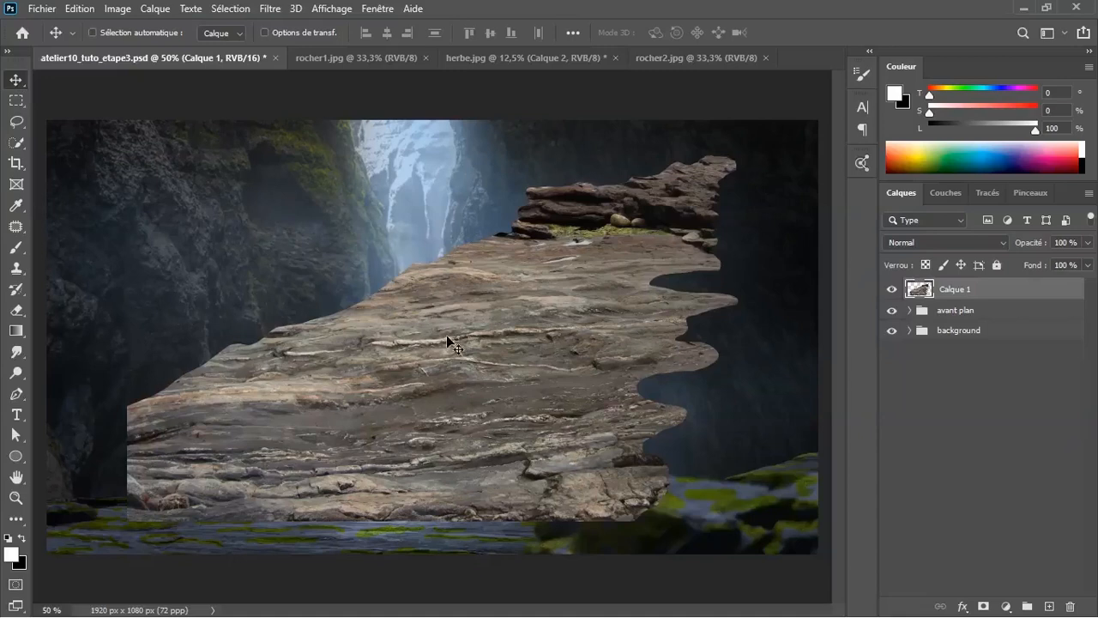
pyautogui.moveTo(455, 349); pyautogui.dragTo(316, 340)
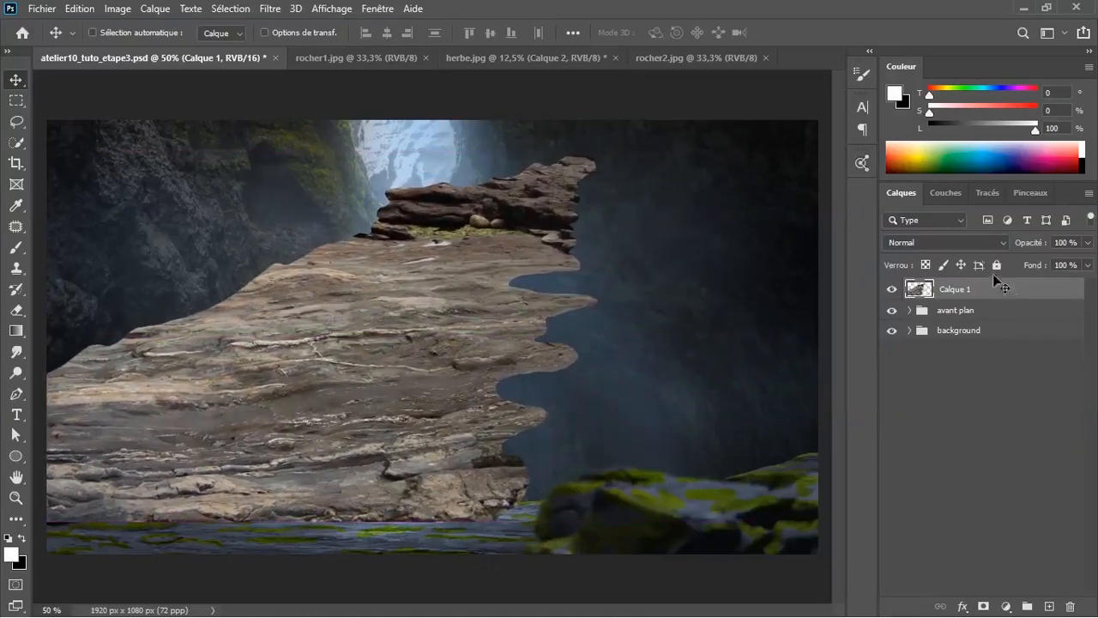
pyautogui.moveTo(920, 291); pyautogui.dragTo(921, 319)
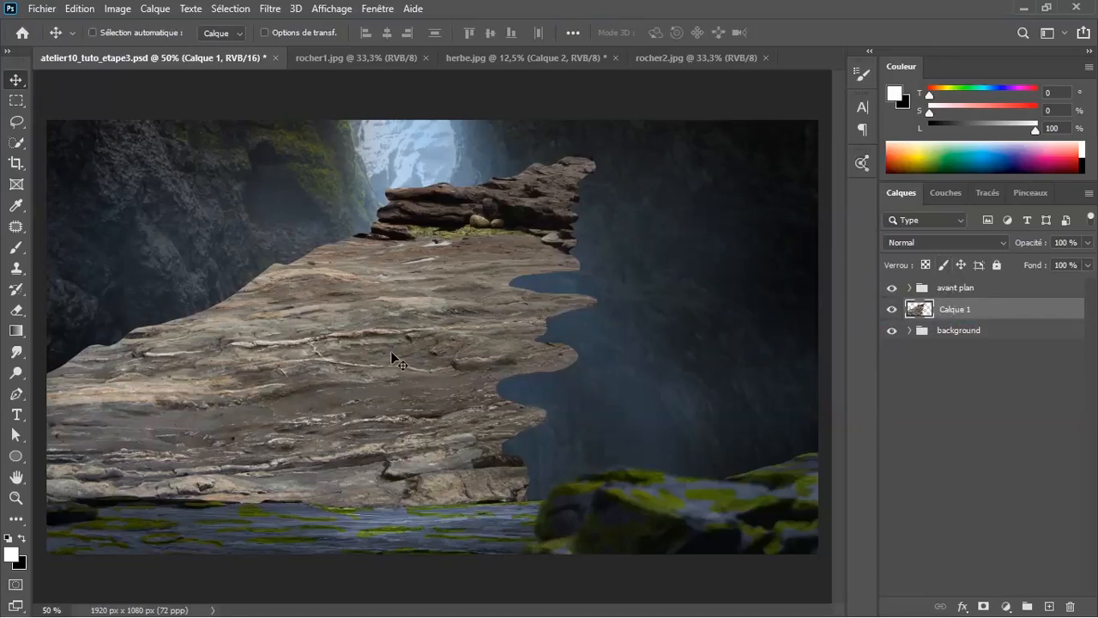
# - Flatten the rock slab vertically to about 51% of its height, keeping its lower edge in place
pyautogui.hotkey('ctrl', 't')
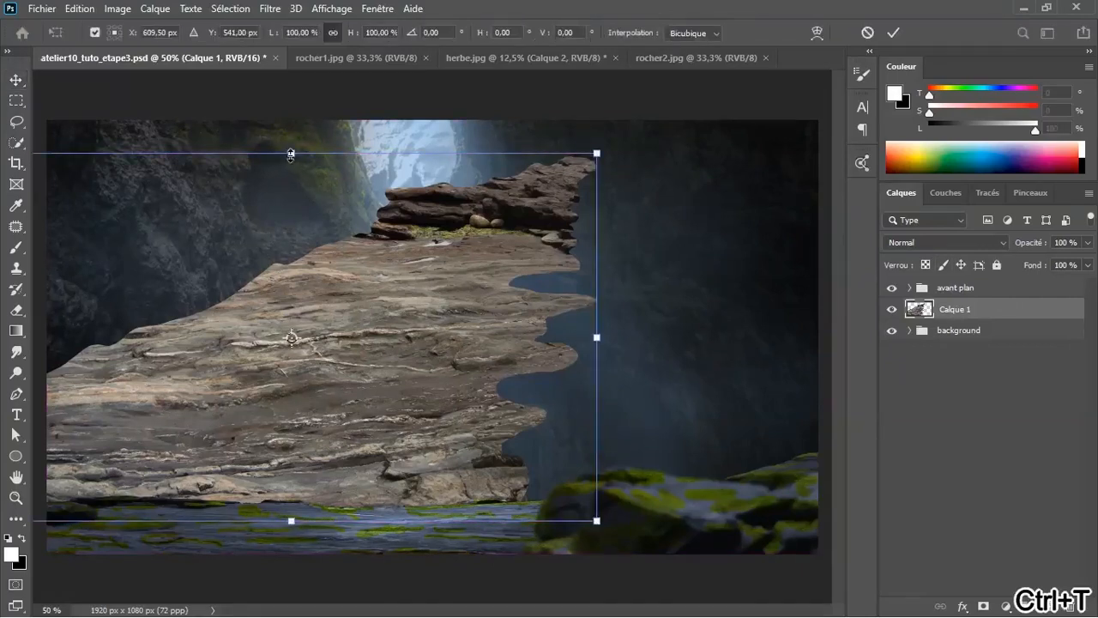
pyautogui.moveTo(291, 156); pyautogui.dragTo(288, 361)
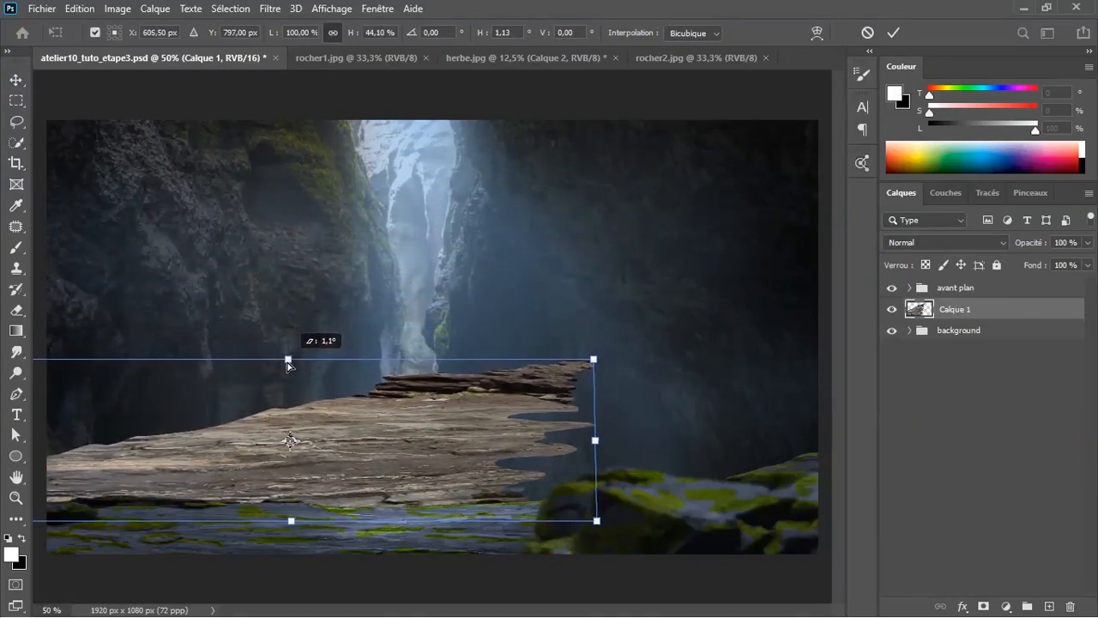
pyautogui.hotkey('alt', 'Tab')
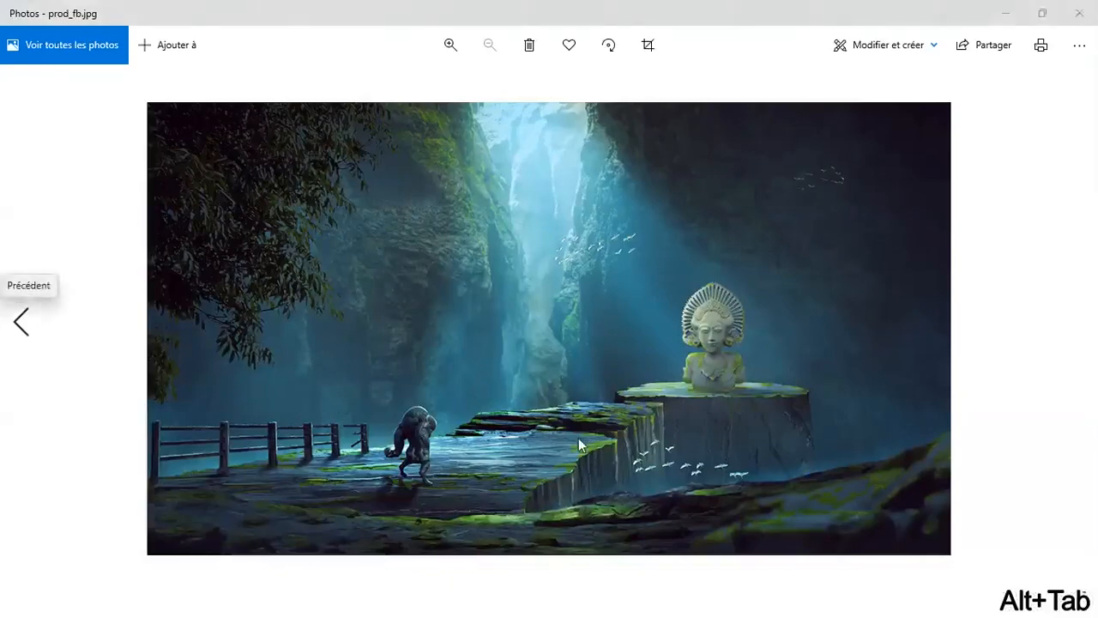
pyautogui.hotkey('alt', 'Tab')
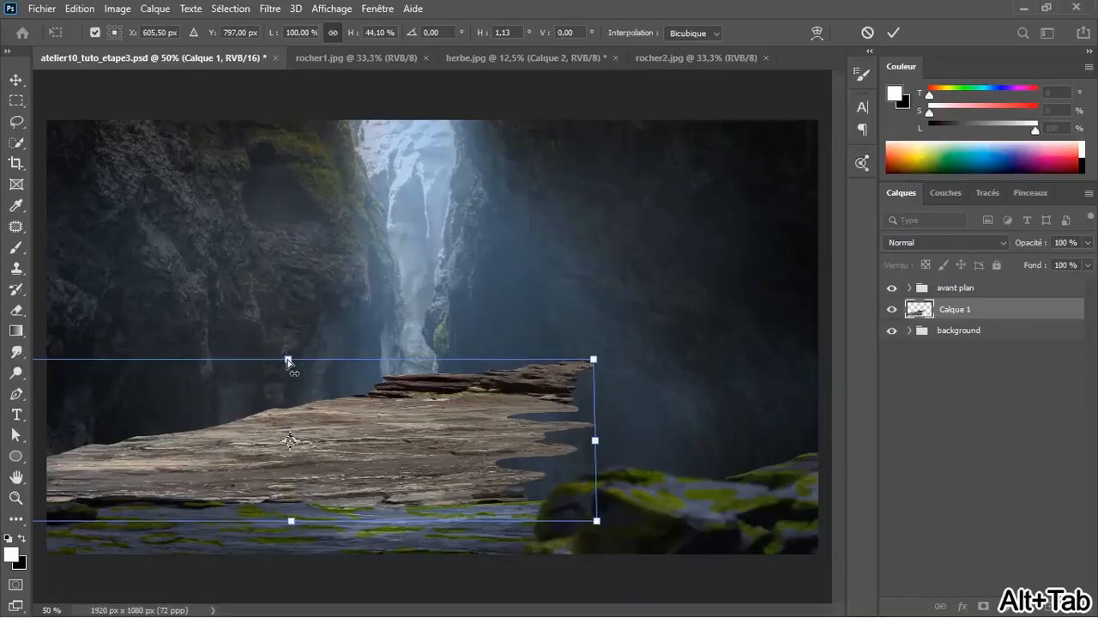
pyautogui.moveTo(288, 359); pyautogui.dragTo(292, 335)
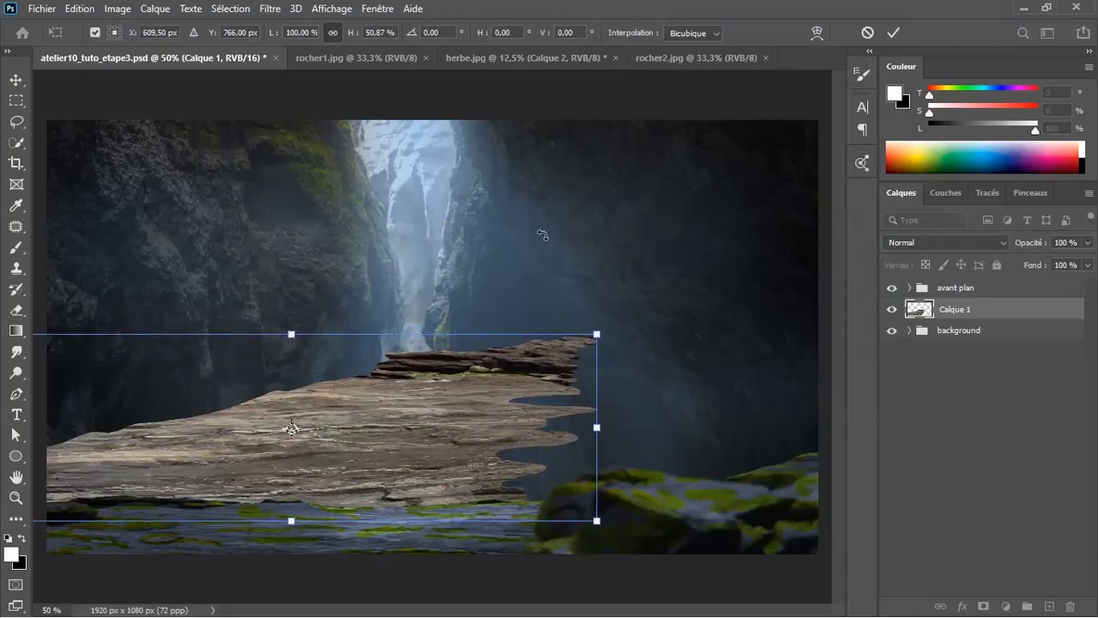
pyautogui.press('Return')
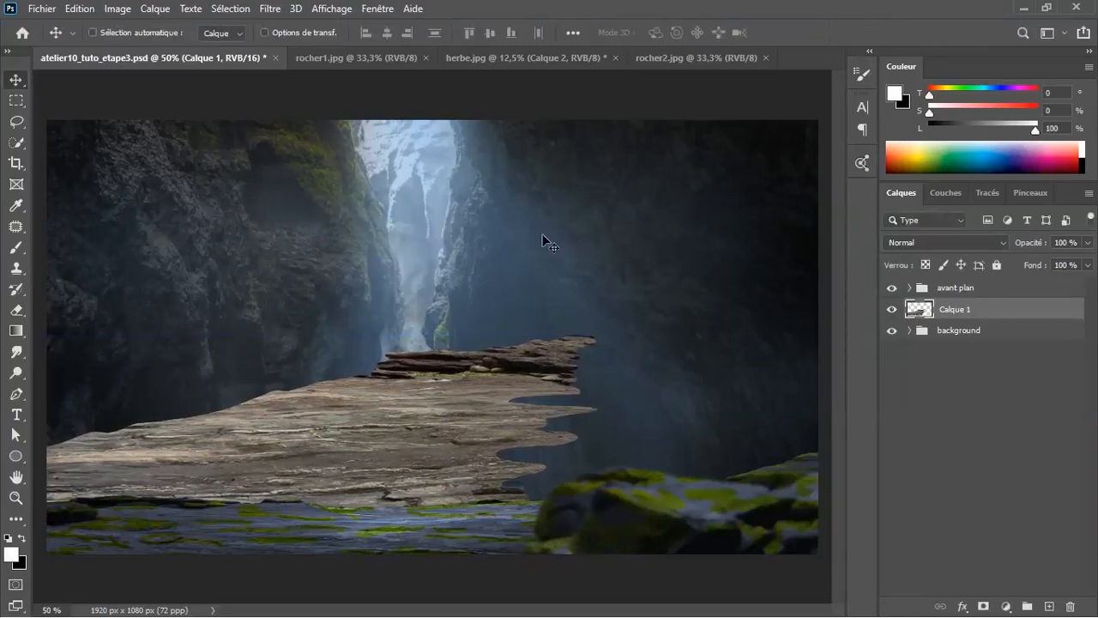
# - Nudge the rock slab down about 190 px so it sits behind the mossy foreground, checking the reference artwork
pyautogui.press('ctrl')
pyautogui.hotkey('shift', 'Down')
pyautogui.hotkey('shift', 'Down')
pyautogui.hotkey('shift', 'Down')
pyautogui.hotkey('shift', 'Down')
pyautogui.hotkey('shift', 'Down')
pyautogui.hotkey('shift', 'Down')
pyautogui.hotkey('shift', 'Down')
pyautogui.hotkey('shift', 'Down')
pyautogui.hotkey('alt', 'Tab')
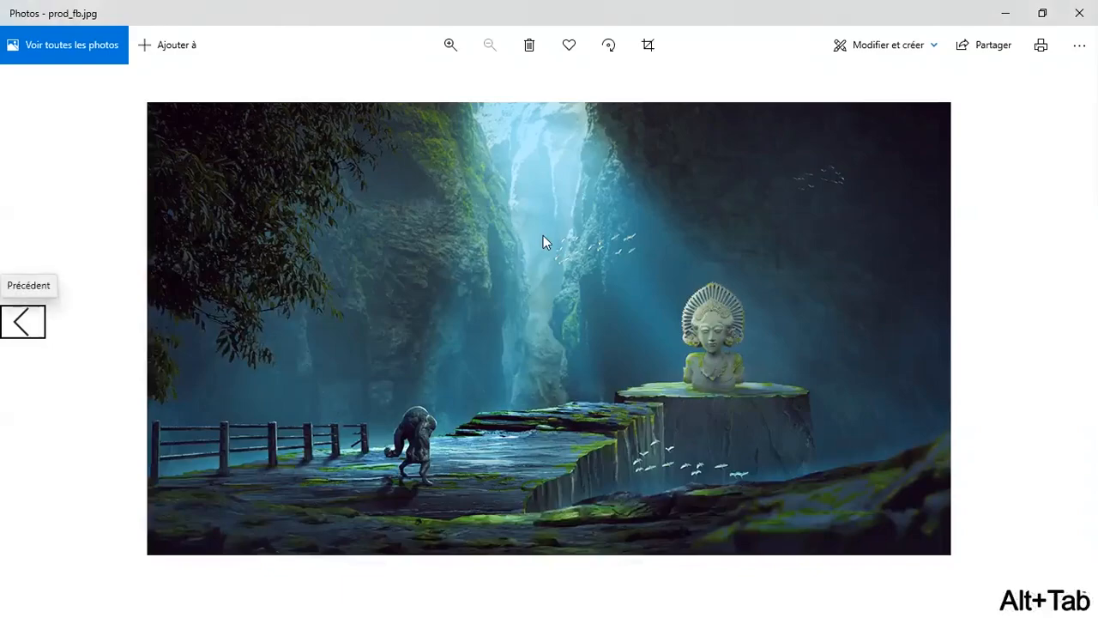
pyautogui.hotkey('alt', 'Tab')
pyautogui.hotkey('shift', 'Down')
pyautogui.hotkey('shift', 'Down')
pyautogui.hotkey('shift', 'Down')
pyautogui.hotkey('shift', 'Down')
pyautogui.hotkey('shift', 'Down')
pyautogui.hotkey('shift', 'Down')
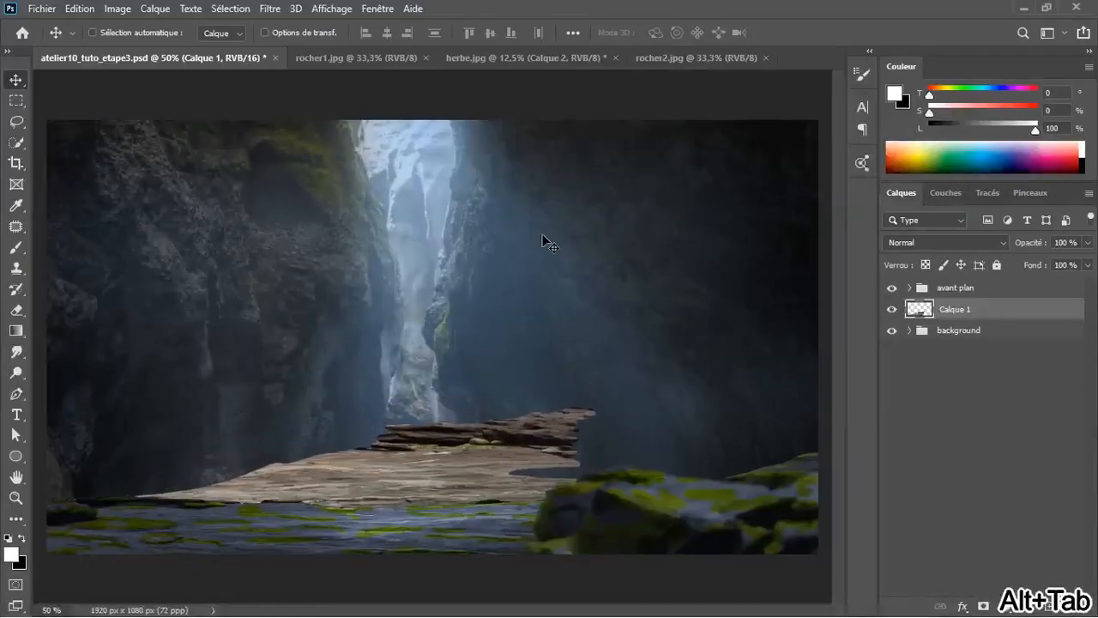
# - Scale the rock slab to about 92% and skew its upper edge rightward by about 11.5°, using the reference artwork as a guide
pyautogui.hotkey('alt', 'Tab')
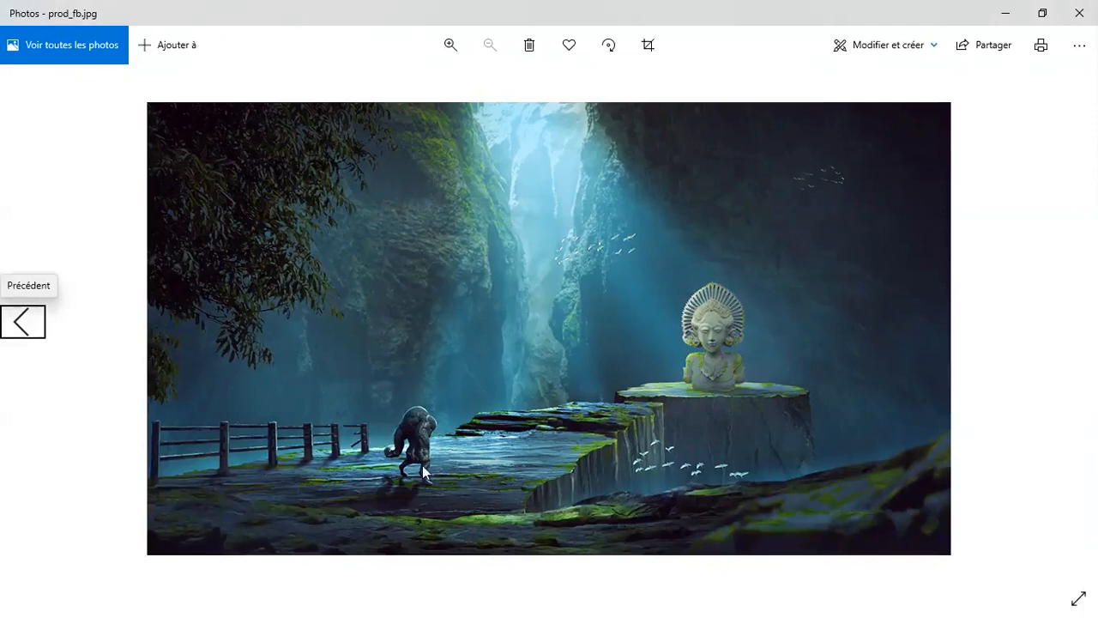
pyautogui.hotkey('alt', 'Tab')
pyautogui.hotkey('ctrl', 't')
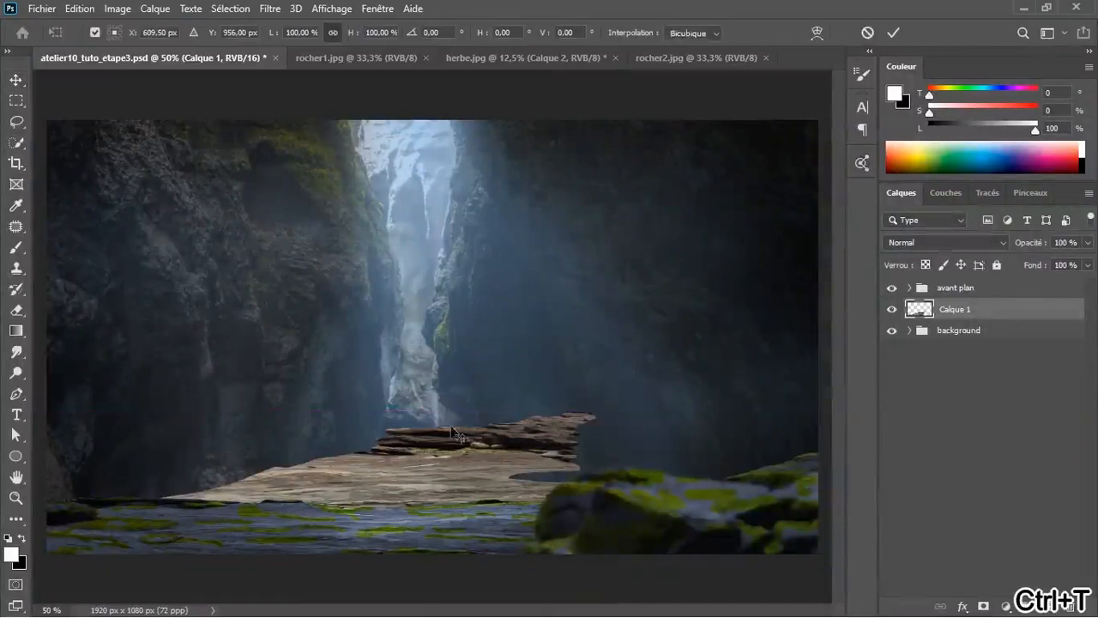
pyautogui.moveTo(592, 412); pyautogui.dragTo(544, 429)
pyautogui.moveTo(387, 483); pyautogui.dragTo(356, 460)
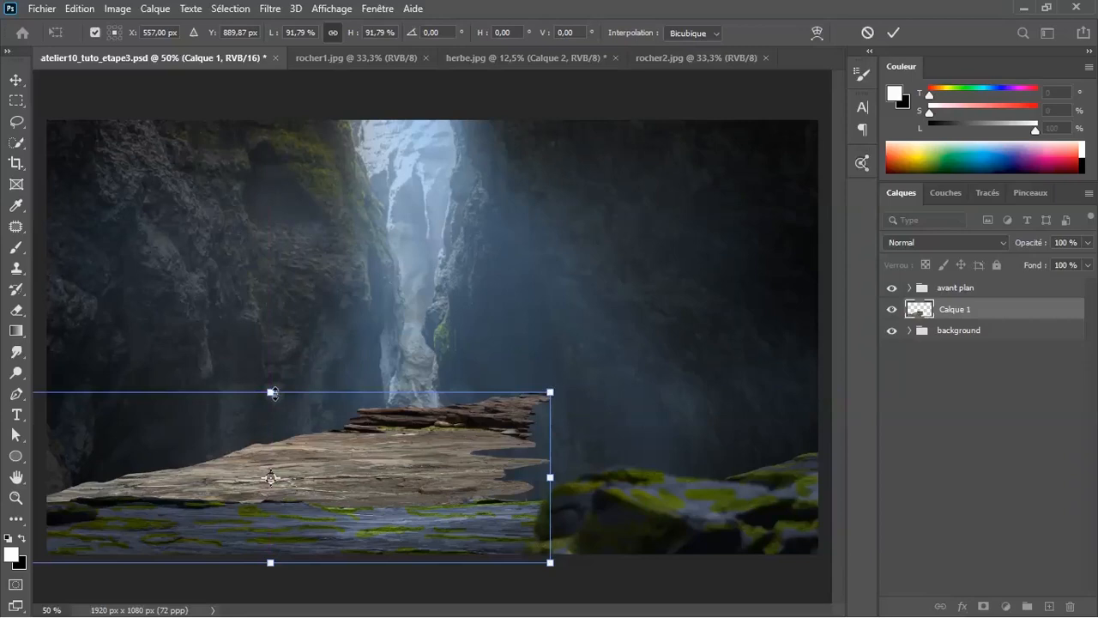
pyautogui.moveTo(272, 396); pyautogui.dragTo(305, 394)
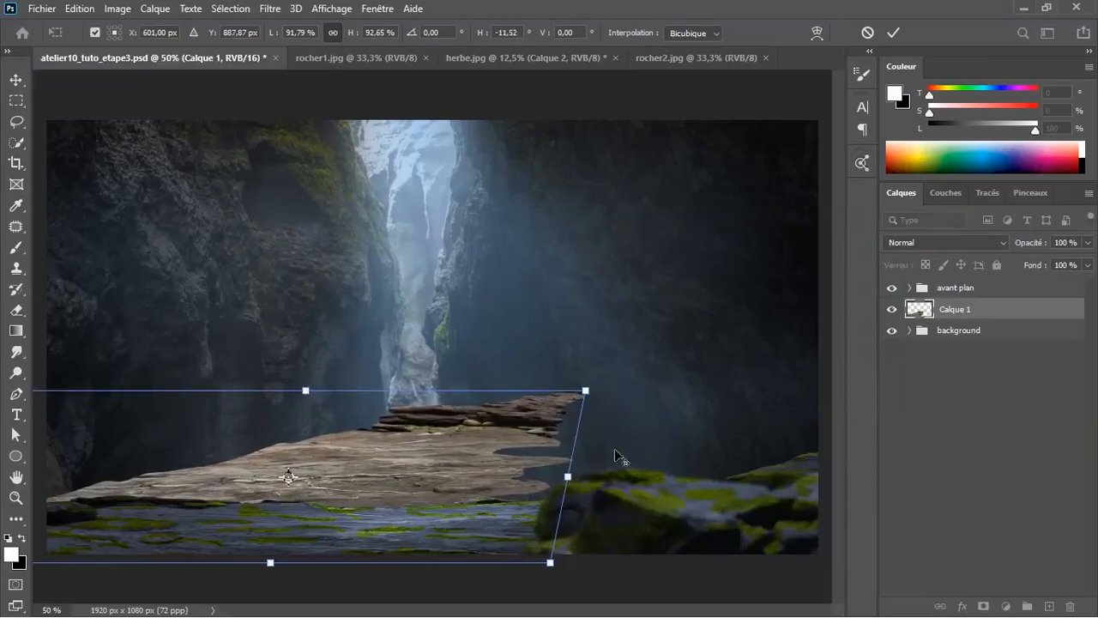
# - Nudge the skewed rock slab about 30 px down and 30 px left, comparing its placement with the reference artwork
pyautogui.hotkey('alt', 'Tab')
pyautogui.hotkey('alt', 'Tab')
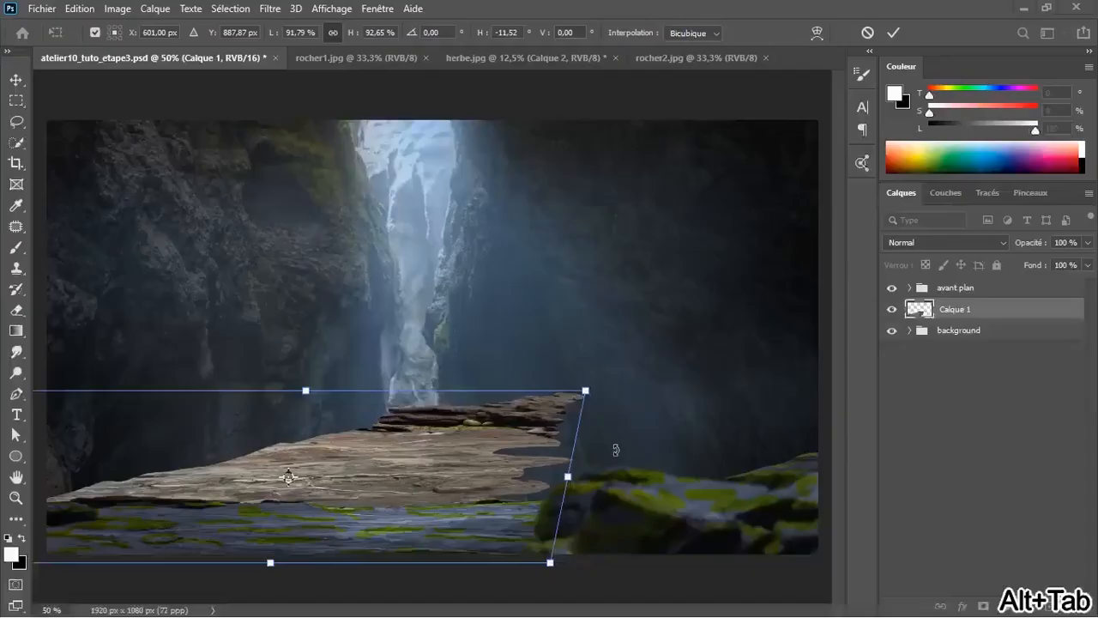
pyautogui.hotkey('alt', 'Tab')
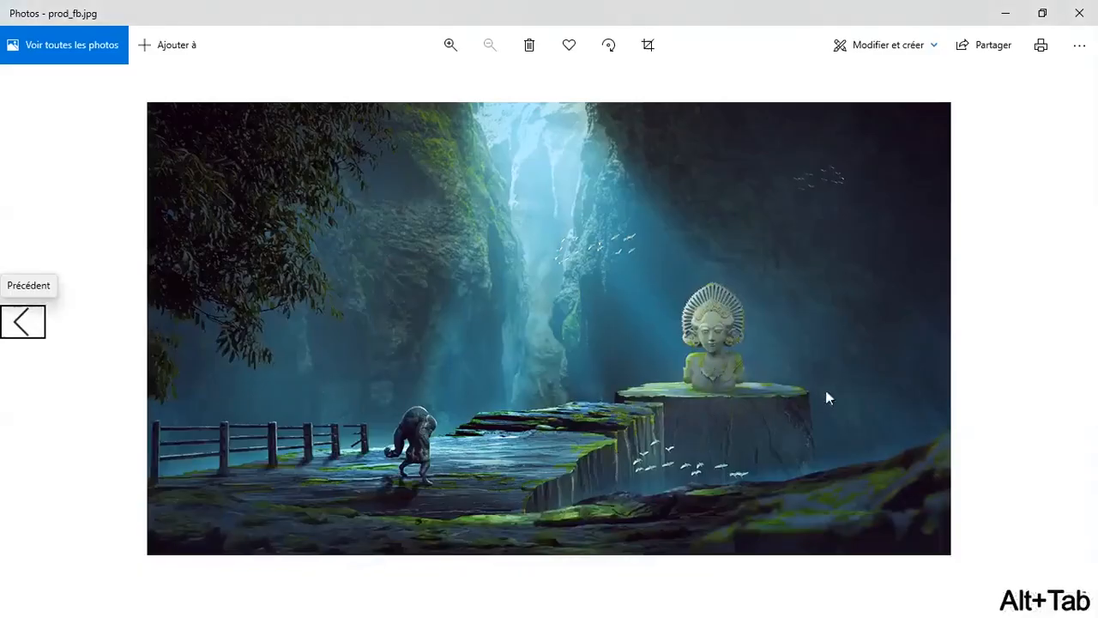
pyautogui.hotkey('alt', 'Tab')
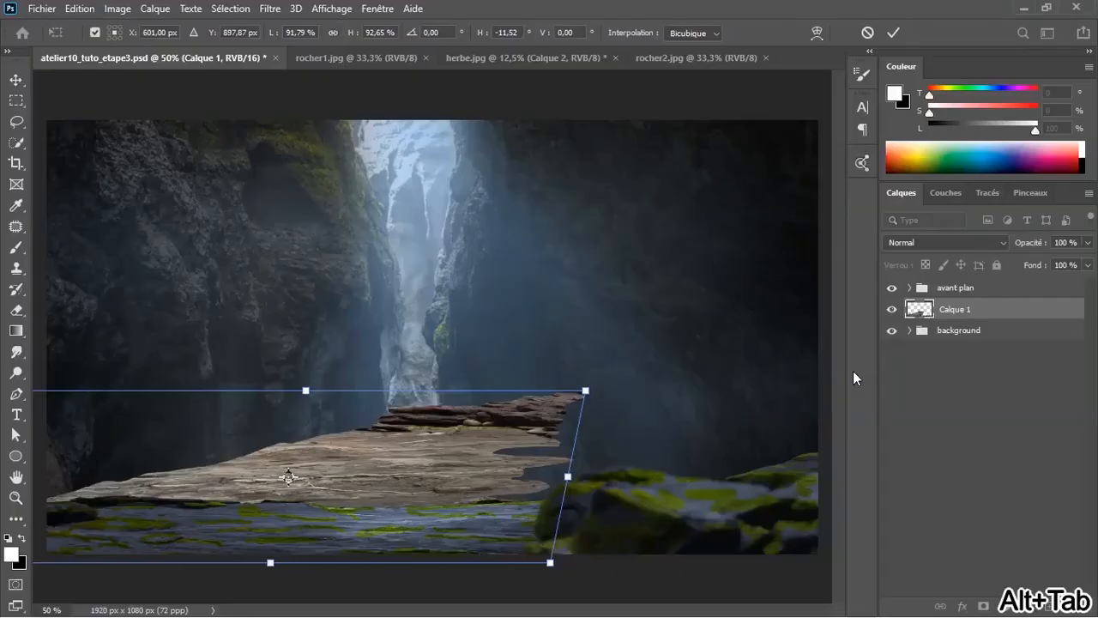
pyautogui.press('Down')
pyautogui.press('Down')
pyautogui.press('Down')
pyautogui.press('Down')
pyautogui.press('Down')
pyautogui.press('Down')
pyautogui.press('Down')
pyautogui.press('Down')
pyautogui.press('Down')
pyautogui.press('Down')
pyautogui.press('Down')
pyautogui.press('Down')
pyautogui.press('Down')
pyautogui.press('Down')
pyautogui.press('Down')
pyautogui.press('Down')
pyautogui.press('Down')
pyautogui.press('Down')
pyautogui.press('Down')
pyautogui.press('Down')
pyautogui.press('Left')
pyautogui.press('Left')
pyautogui.press('Left')
pyautogui.press('Left')
pyautogui.press('Left')
pyautogui.press('Left')
pyautogui.press('Left')
pyautogui.press('Left')
pyautogui.press('Left')
pyautogui.press('Left')
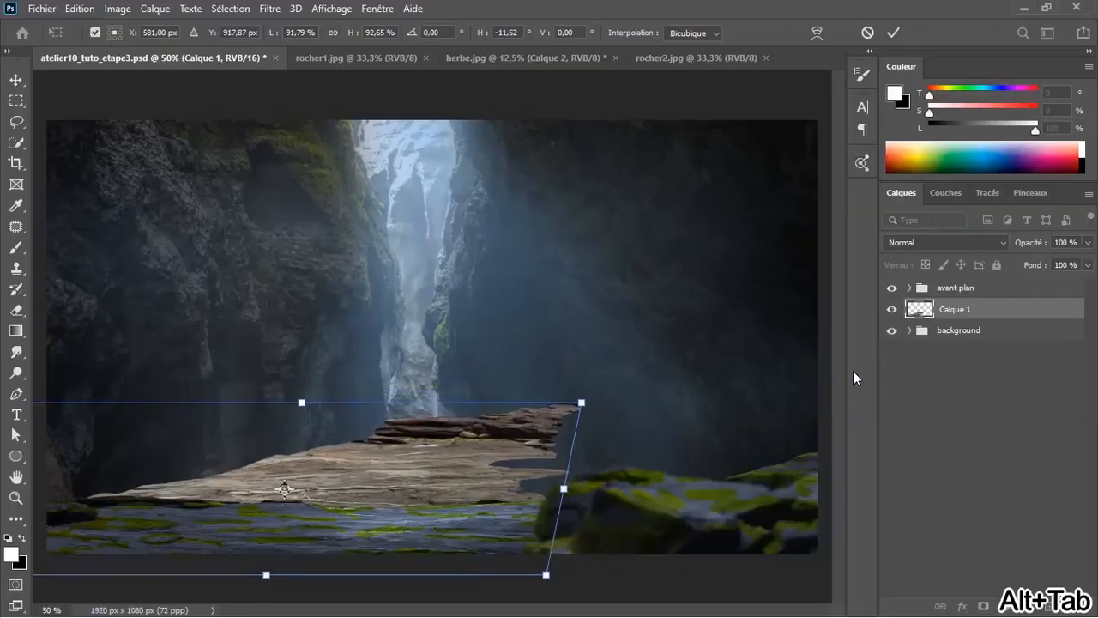
pyautogui.press('Left')
pyautogui.press('Left')
pyautogui.press('Left')
pyautogui.press('Left')
pyautogui.press('Left')
pyautogui.press('Left')
pyautogui.press('Left')
pyautogui.press('Left')
pyautogui.press('Left')
pyautogui.press('Left')
pyautogui.press('Left')
pyautogui.press('Left')
pyautogui.press('Left')
pyautogui.press('Left')
pyautogui.press('Left')
pyautogui.press('Left')
pyautogui.press('Left')
pyautogui.press('Left')
pyautogui.press('Left')
pyautogui.press('Left')
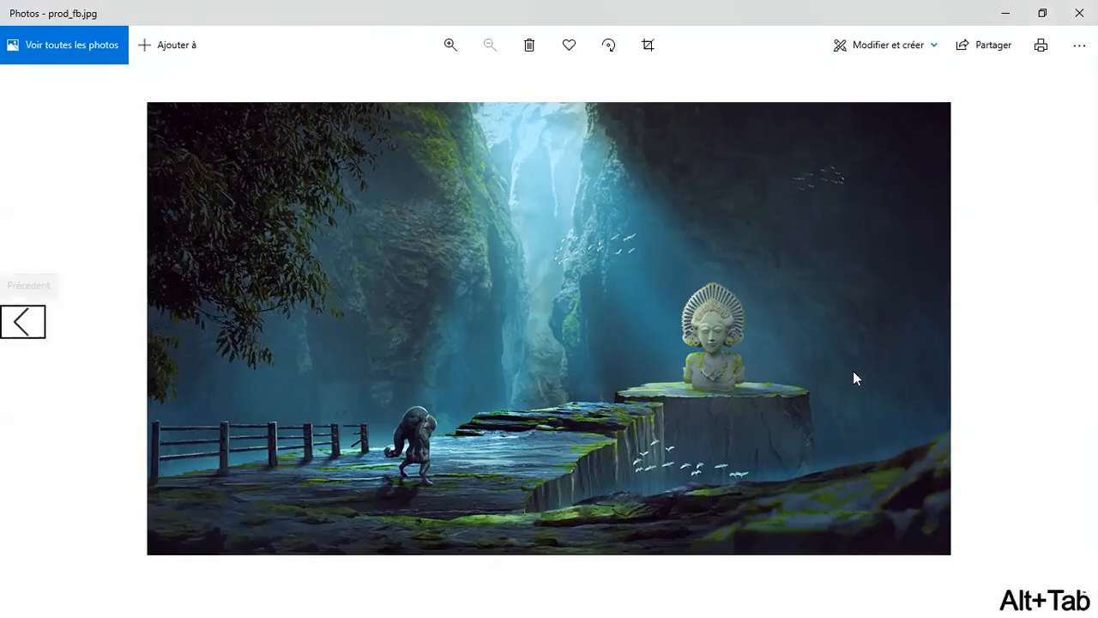
pyautogui.hotkey('alt', 'Tab')
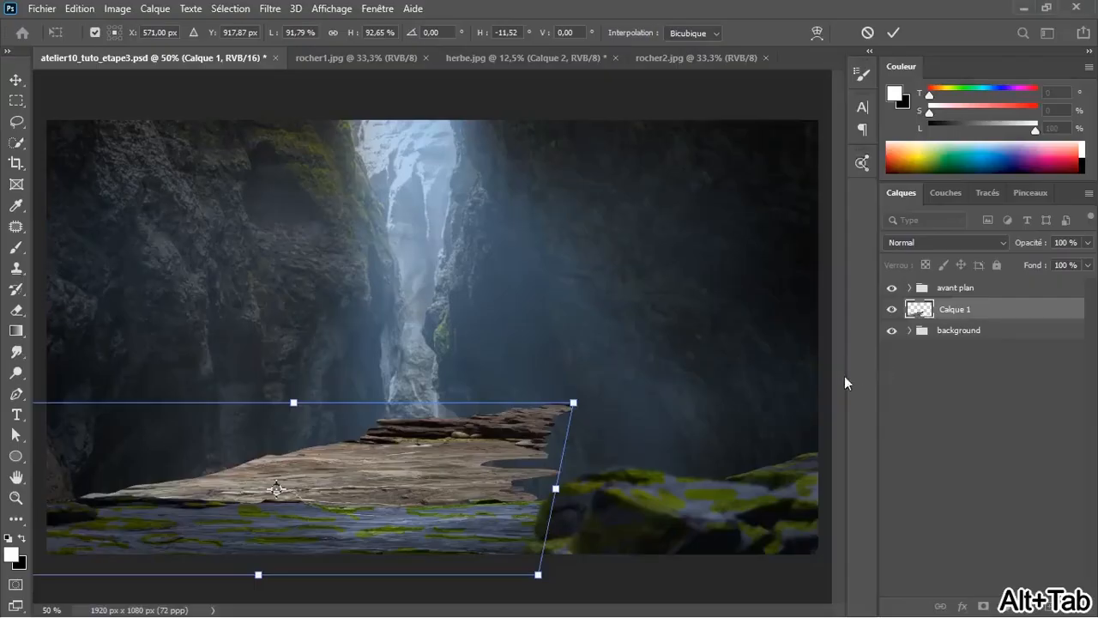
# - Move the rock slab slightly up and left, and increase its horizontal skew to about -39° to match the reference platform's slanted edge
pyautogui.moveTo(448, 461); pyautogui.dragTo(425, 449)
pyautogui.moveTo(281, 397); pyautogui.dragTo(307, 399)
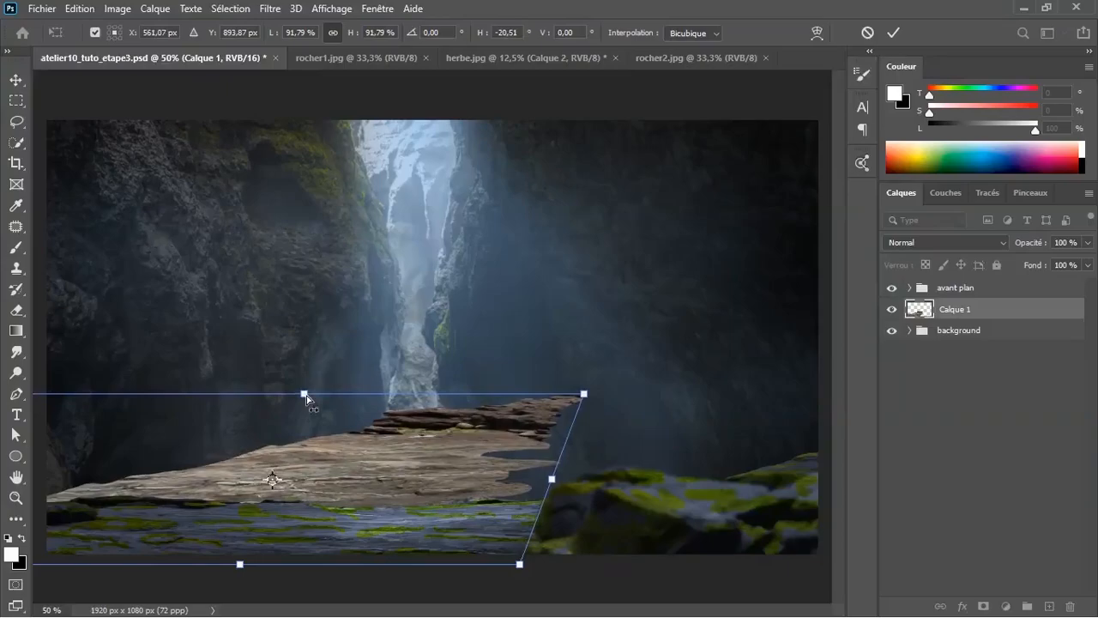
pyautogui.hotkey('alt', 'Tab')
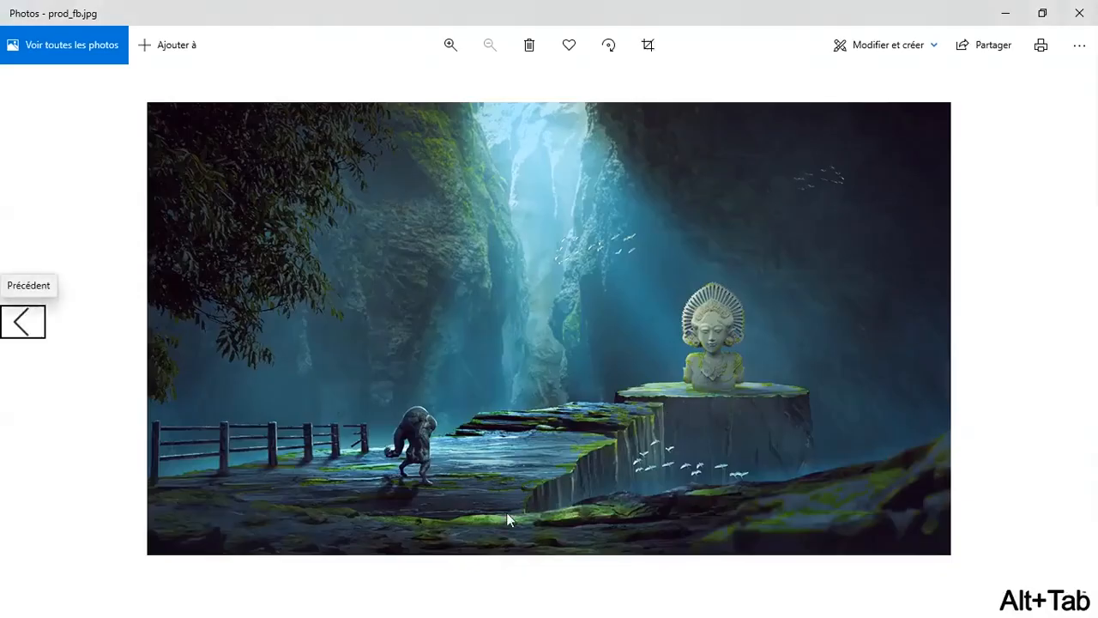
pyautogui.hotkey('alt', 'Tab')
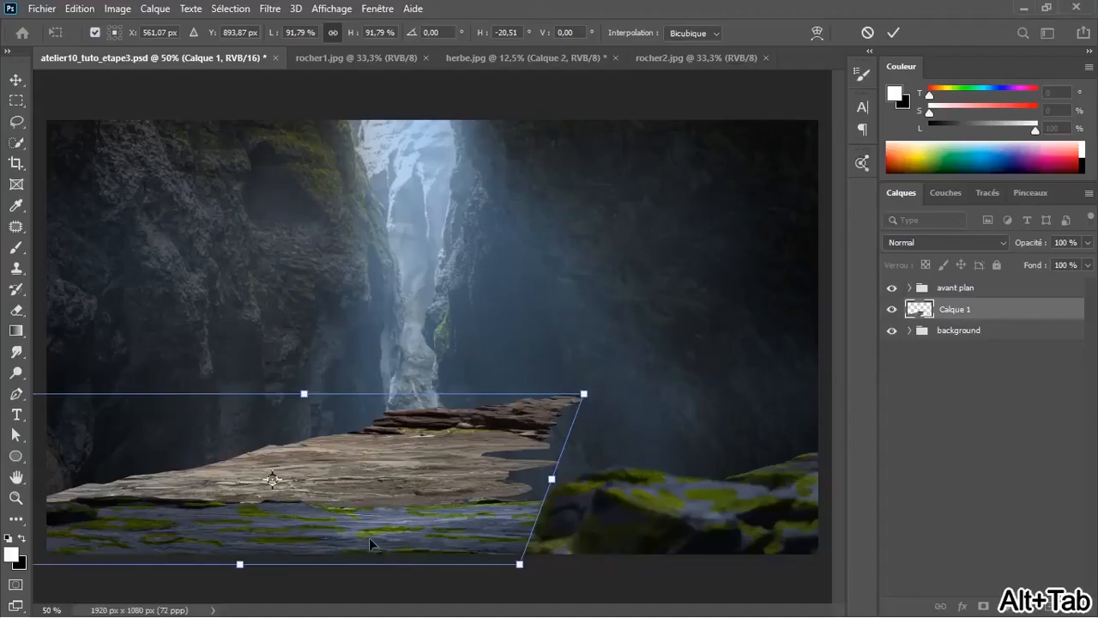
pyautogui.moveTo(239, 567); pyautogui.dragTo(169, 566)
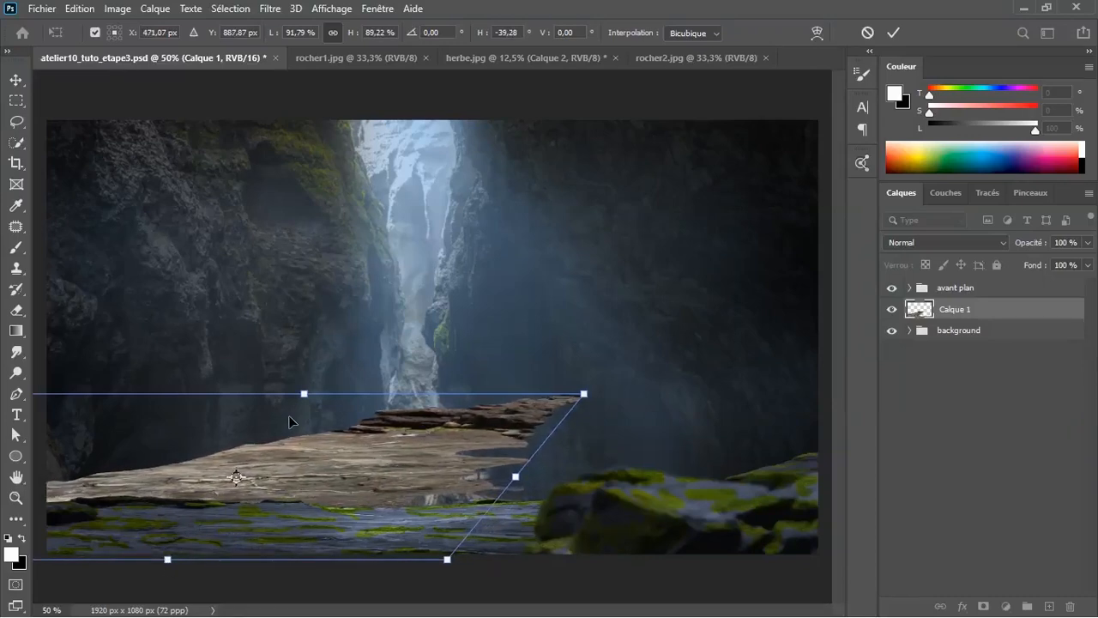
# - Nudge the slanted rock slab slightly down toward the mossy foreground and apply the transform
pyautogui.press('Down')
pyautogui.press('Down')
pyautogui.press('Down')
pyautogui.press('Down')
pyautogui.press('Down')
pyautogui.press('Down')
pyautogui.press('Down')
pyautogui.press('Down')
pyautogui.press('Down')
pyautogui.press('Down')
pyautogui.press('Down')
pyautogui.press('Down')
pyautogui.press('Down')
pyautogui.press('Down')
pyautogui.press('Return')
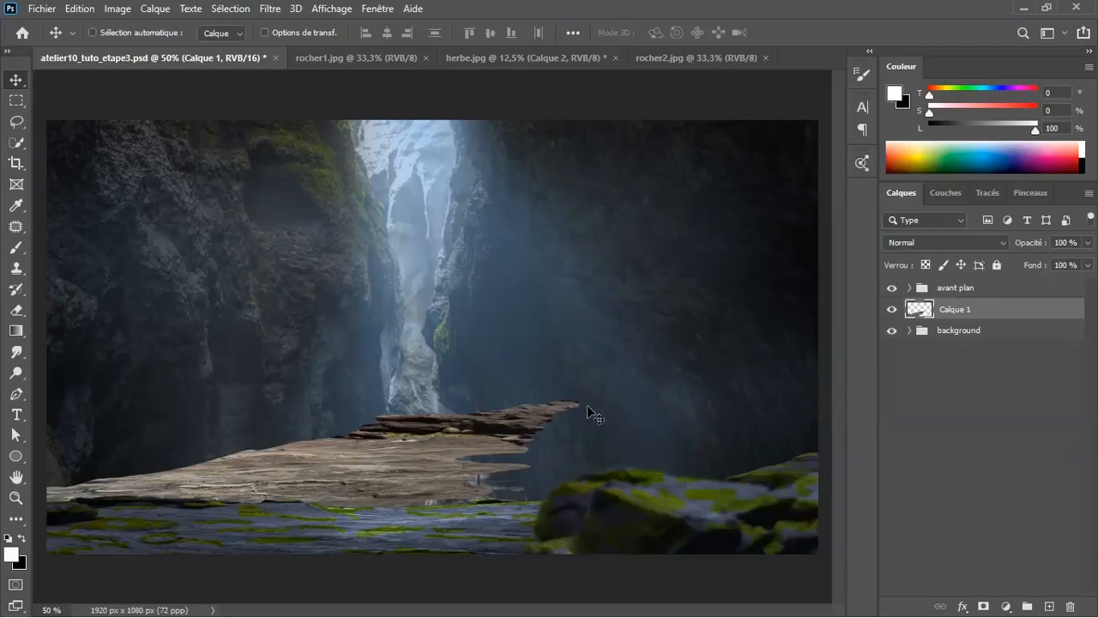
# - Check the reference cliff side, then replace the selection in rocher1.jpg with a full-width rectangle over the lower rock surface
pyautogui.hotkey('alt', 'Tab')
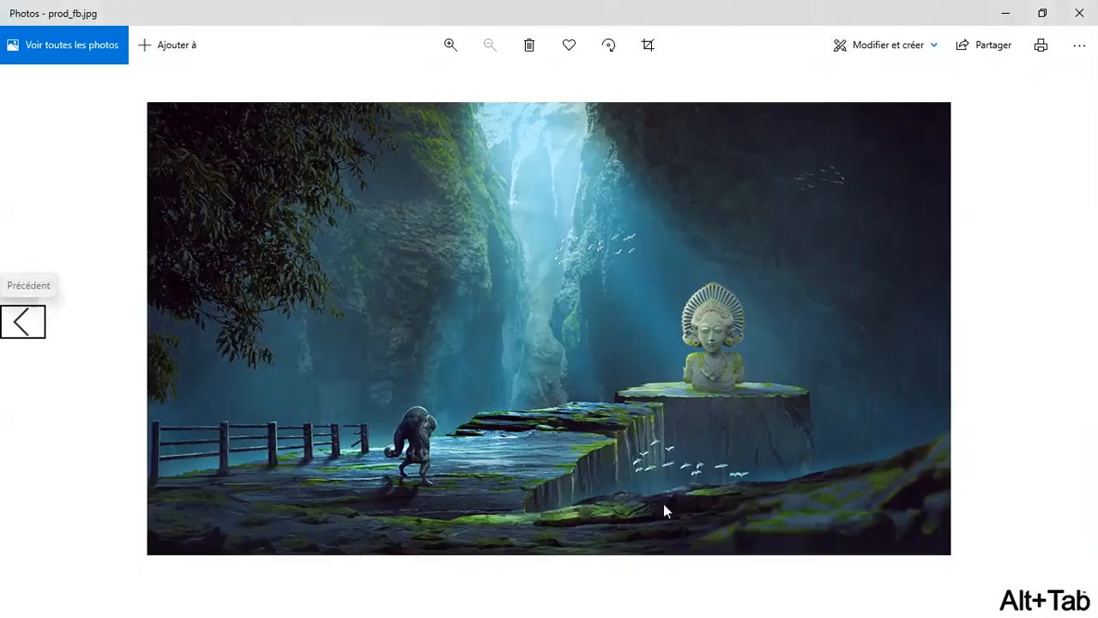
pyautogui.hotkey('alt', 'Tab')
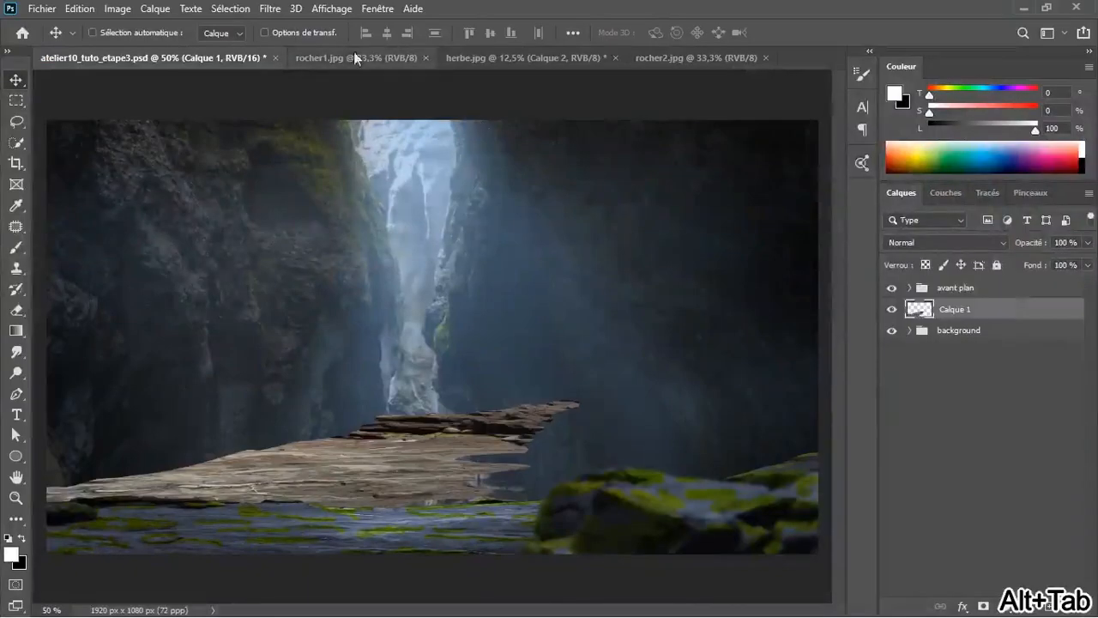
pyautogui.click(334, 57)
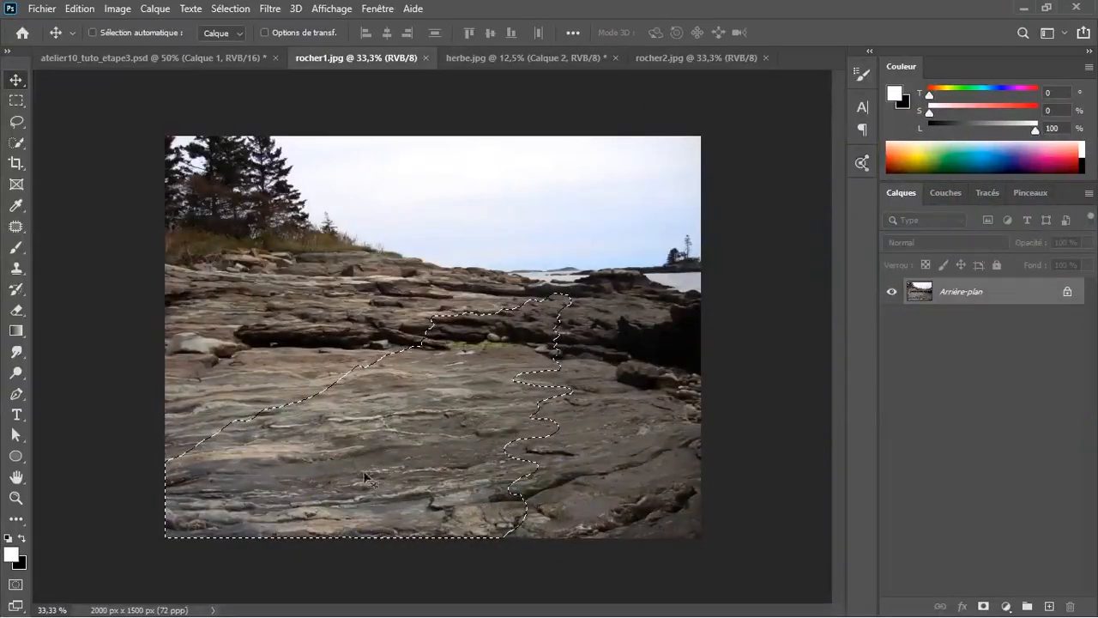
pyautogui.hotkey('ctrl', 'c')
pyautogui.hotkey('ctrl', 'd')
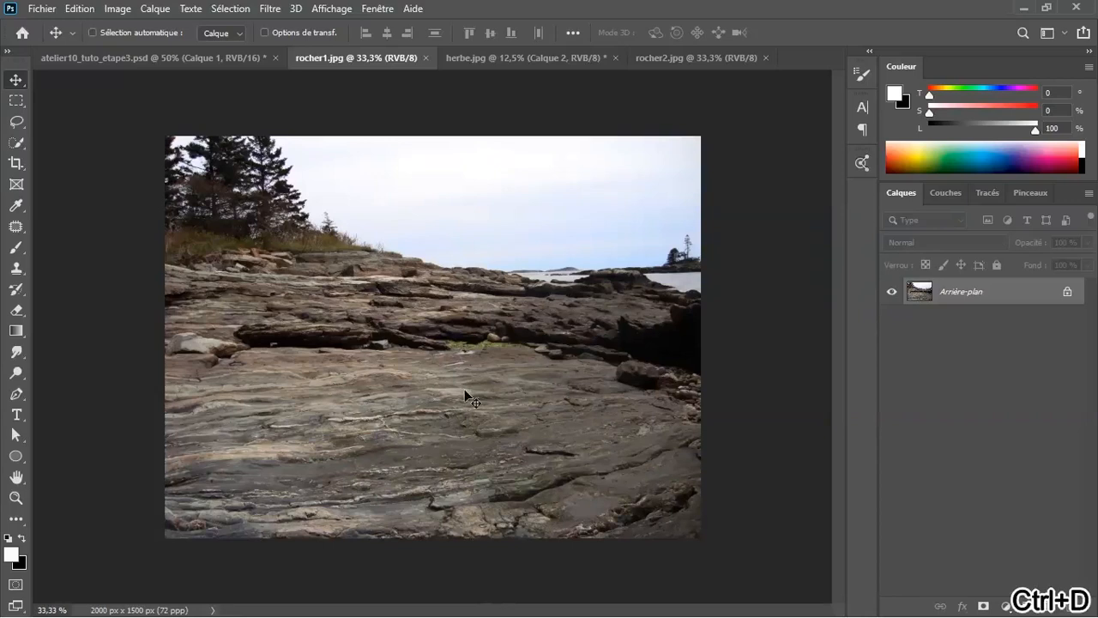
pyautogui.click(23, 103)
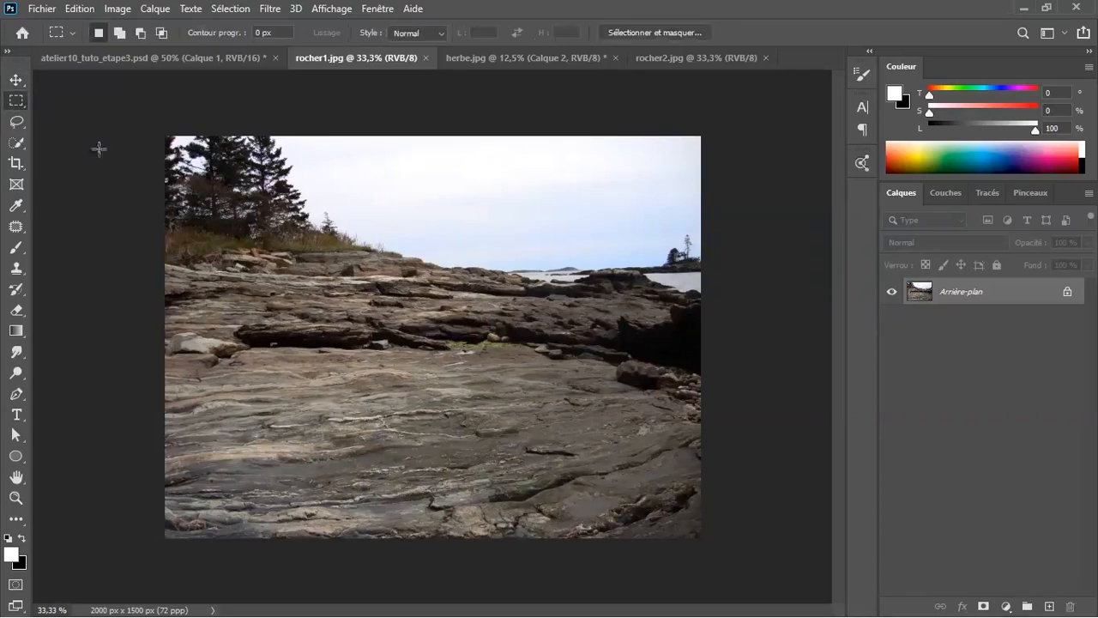
pyautogui.moveTo(145, 408); pyautogui.dragTo(781, 600)
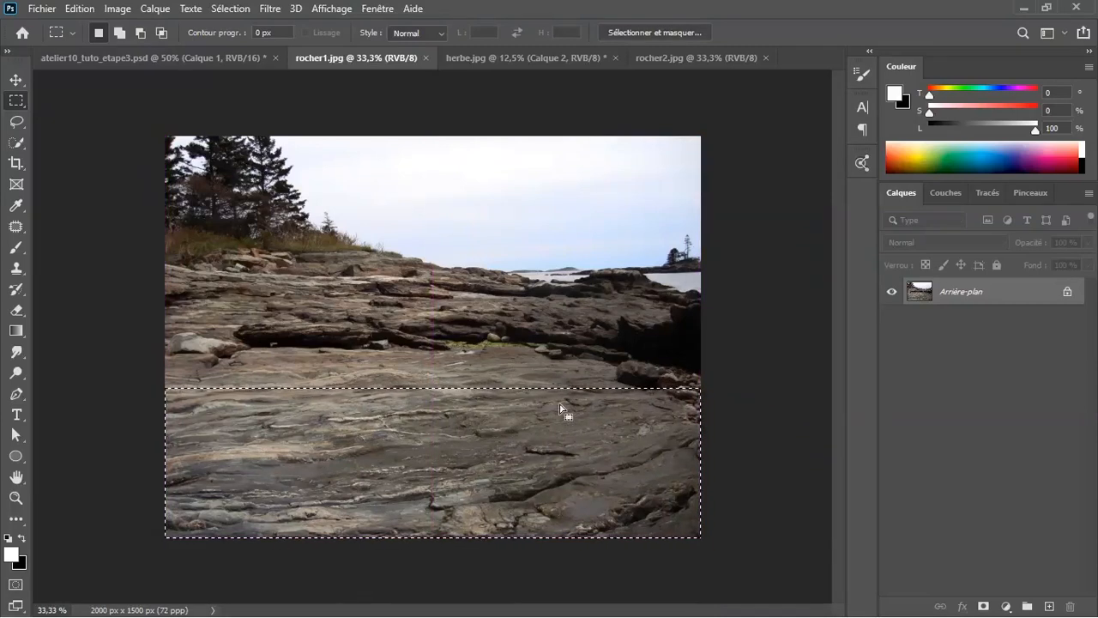
# - Copy the selected rock texture and paste it into atelier10_tuto_etape3.psd
pyautogui.hotkey('ctrl', 'c')
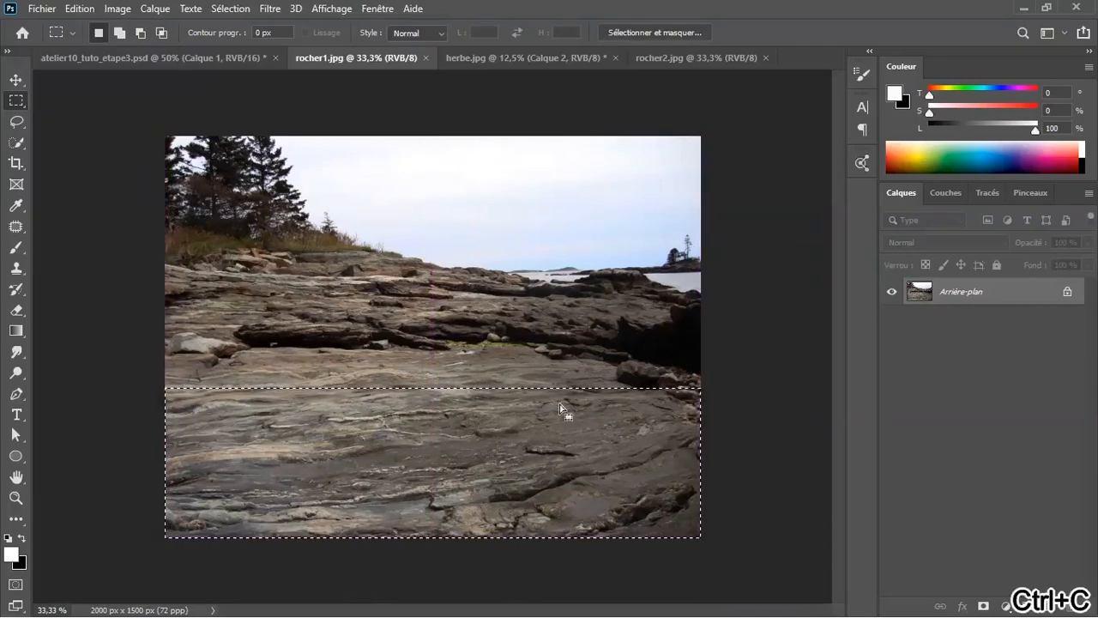
pyautogui.click(182, 60)
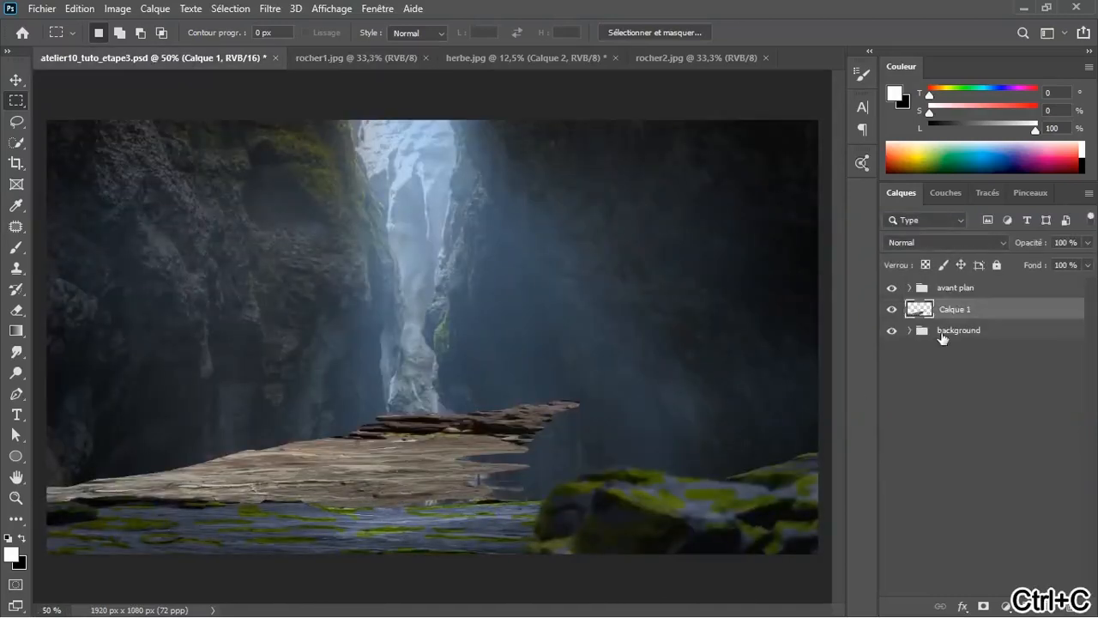
pyautogui.hotkey('ctrl', 'v')
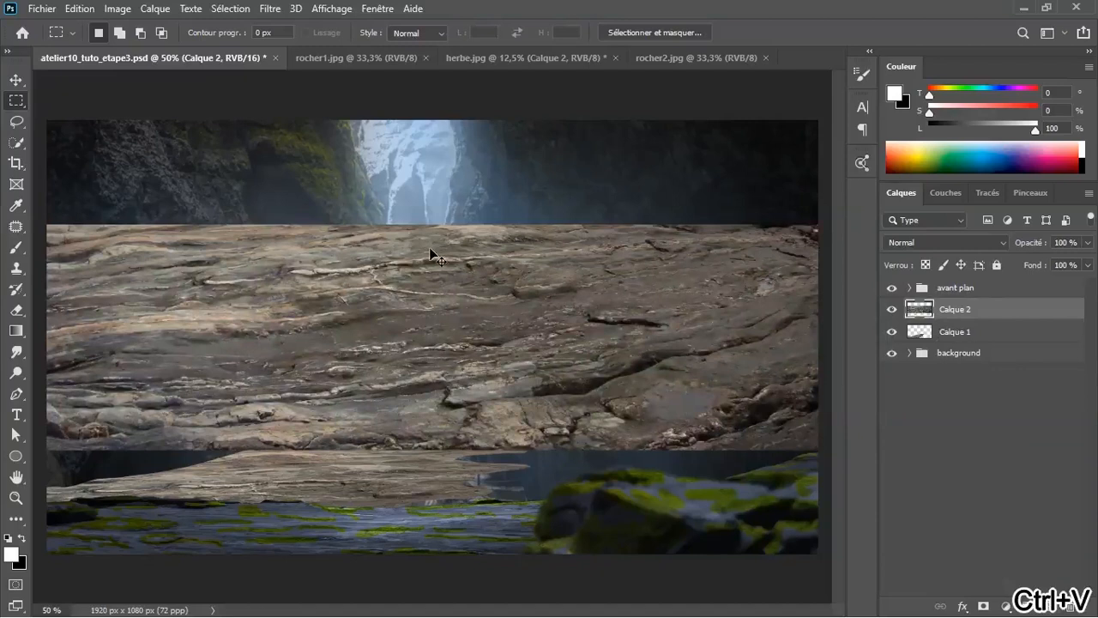
# - Rotate the pasted rock texture upright, shrink it to form the slab's right-hand cliff face, and place its layer beneath the slab layer
pyautogui.hotkey('ctrl', 't')
pyautogui.moveTo(40, 206); pyautogui.dragTo(531, 142)
pyautogui.moveTo(452, 271); pyautogui.dragTo(509, 604)
pyautogui.moveTo(504, 440); pyautogui.dragTo(524, 585)
pyautogui.moveTo(409, 391); pyautogui.dragTo(447, 464)
pyautogui.moveTo(520, 482); pyautogui.dragTo(503, 411)
pyautogui.press('Return')
pyautogui.moveTo(922, 311); pyautogui.dragTo(935, 338)
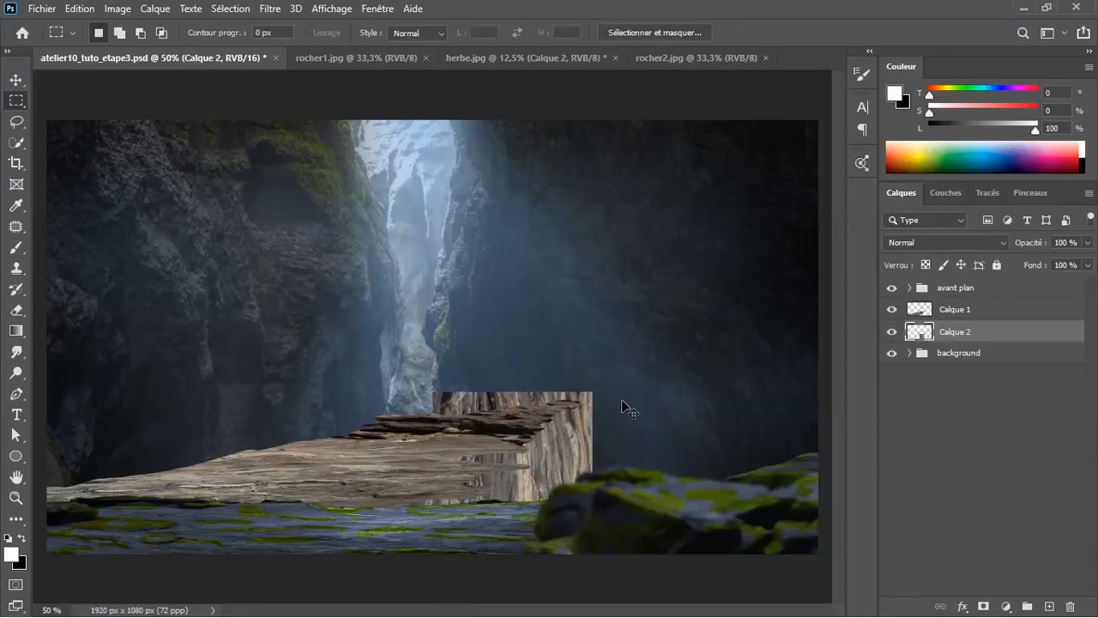
# - Shift the upright rock texture slightly up and left so its outer edge lines up with the slab's far tip
pyautogui.hotkey('ctrl', '+')
pyautogui.moveTo(613, 400); pyautogui.dragTo(497, 217)
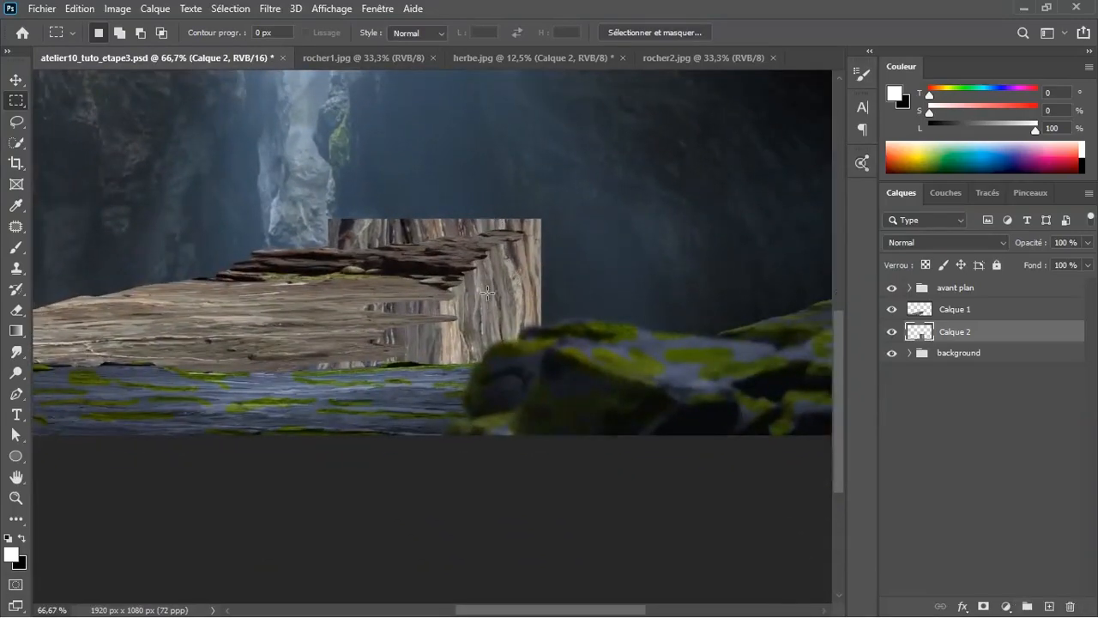
pyautogui.press('v')
pyautogui.moveTo(478, 292); pyautogui.dragTo(462, 274)
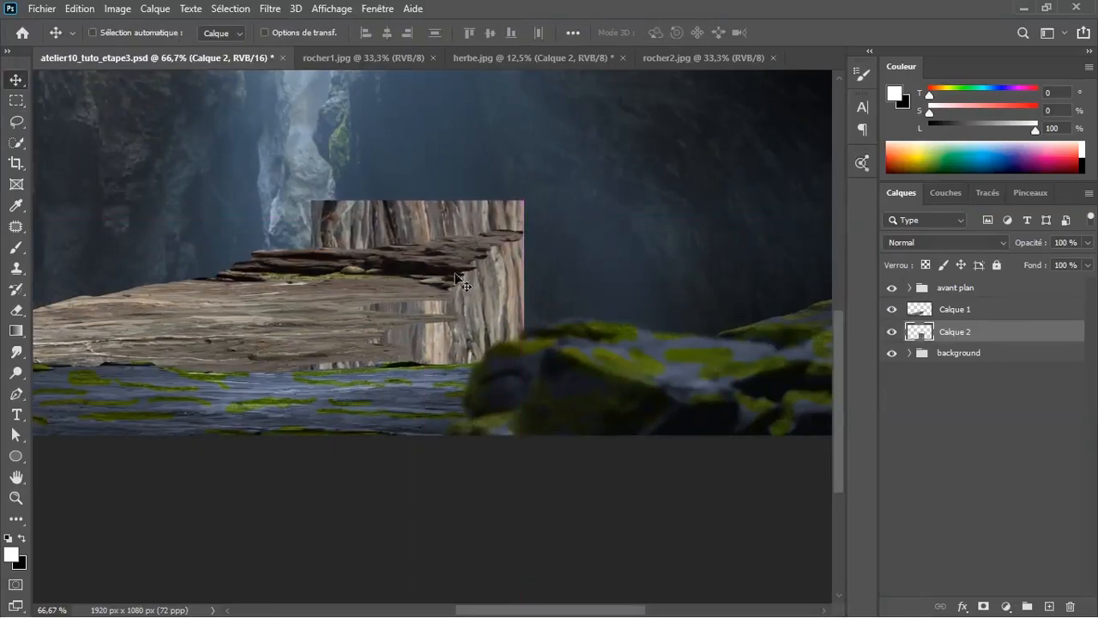
# - Narrow the cliff-face texture to about 43% width and skew it vertically about -21.7° to follow the slab's receding edge
pyautogui.hotkey('ctrl', 't')
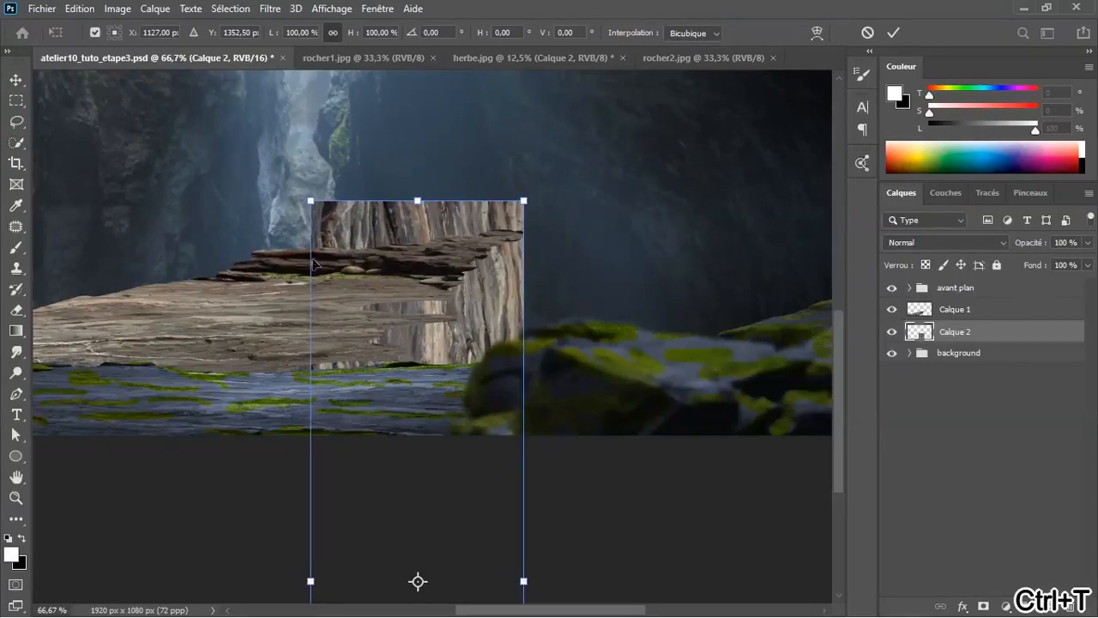
pyautogui.moveTo(311, 585); pyautogui.dragTo(421, 580)
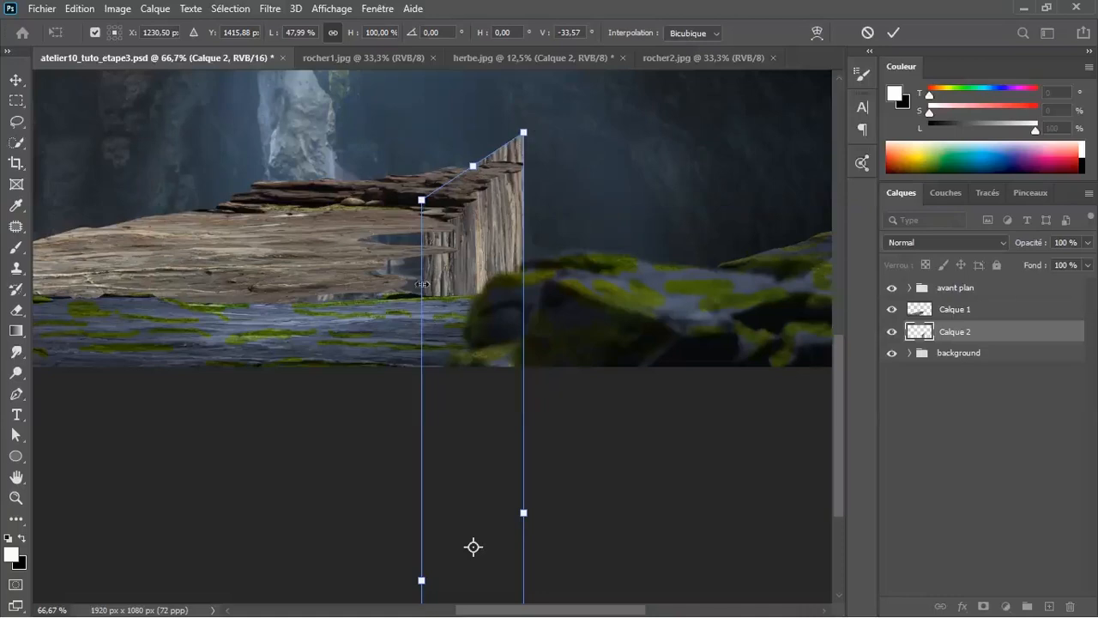
pyautogui.moveTo(426, 583); pyautogui.dragTo(437, 554)
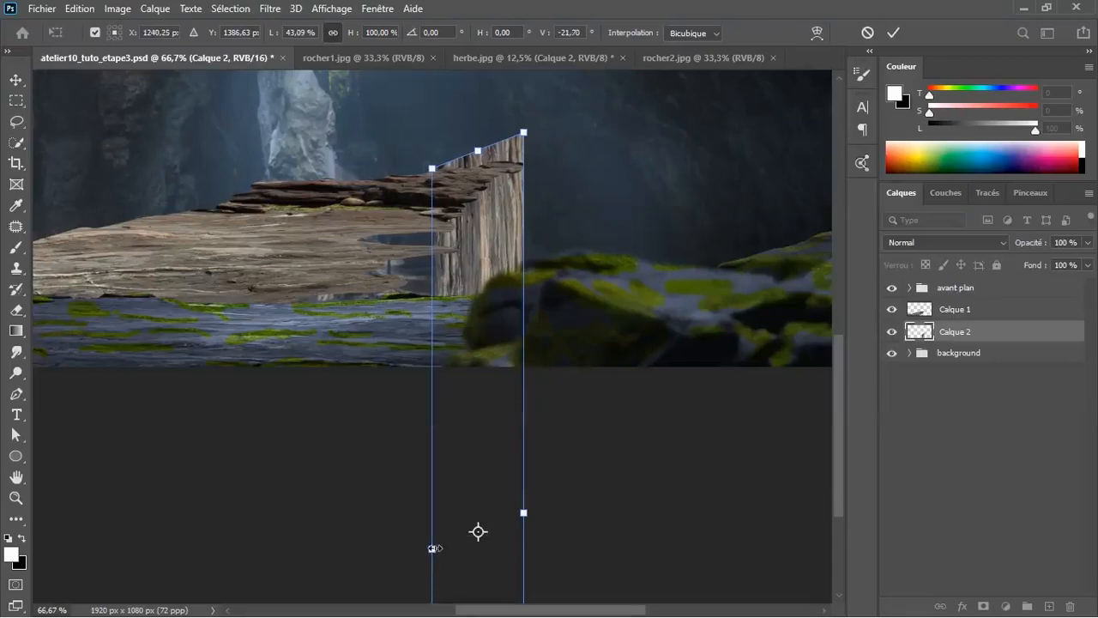
pyautogui.press('Return')
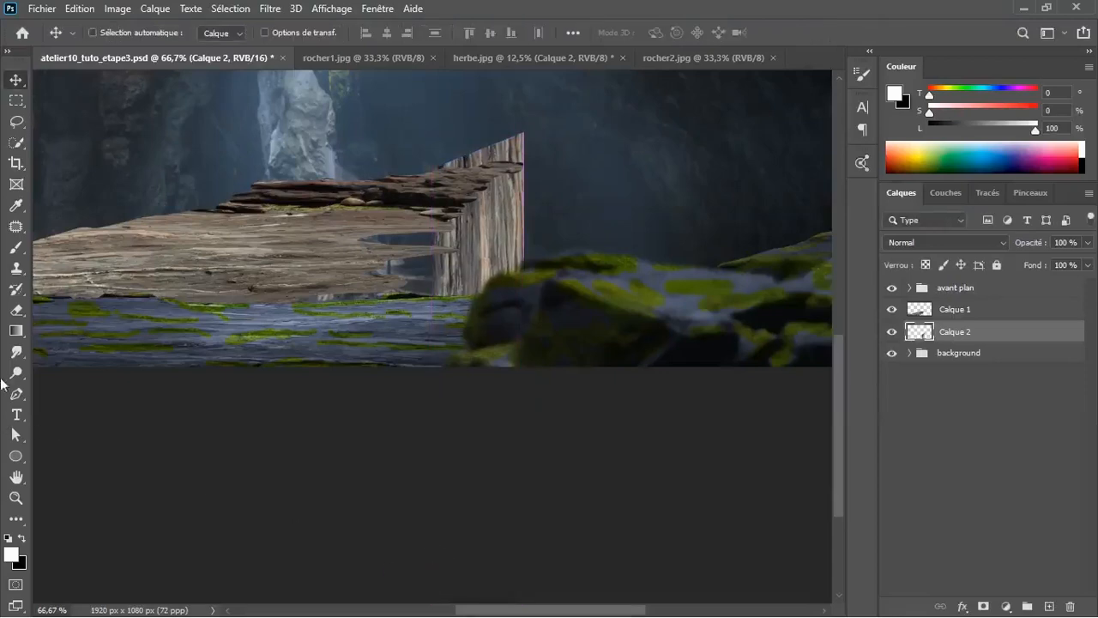
# - Lasso the part of the cliff-face texture rising above the slab's upper edge, delete it, and deselect
pyautogui.click(16, 121)
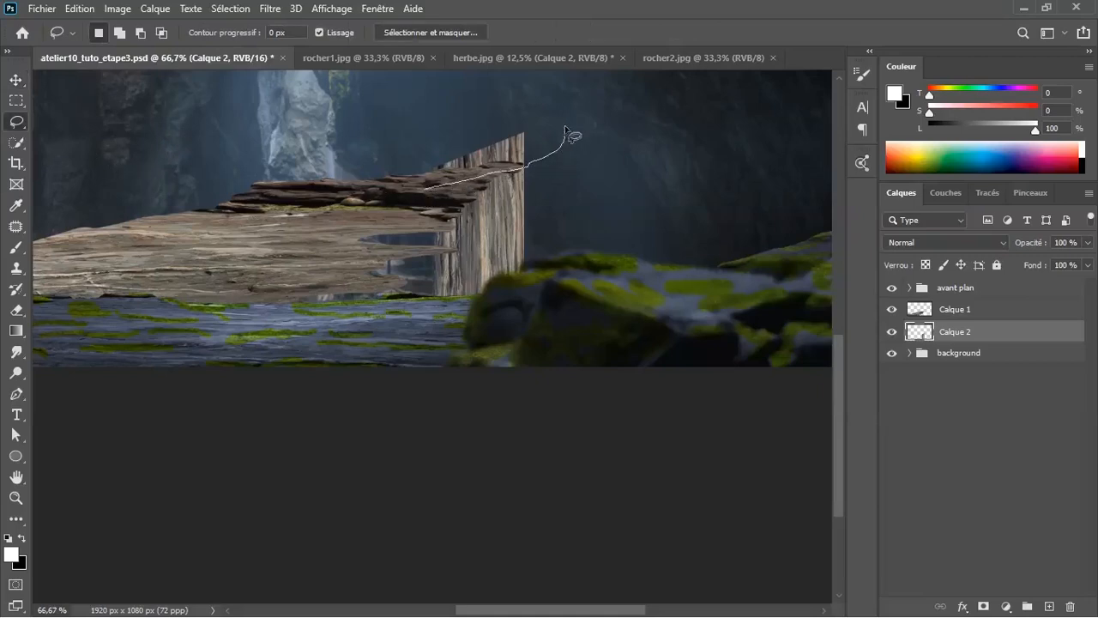
pyautogui.moveTo(427, 189); pyautogui.dragTo(422, 187)
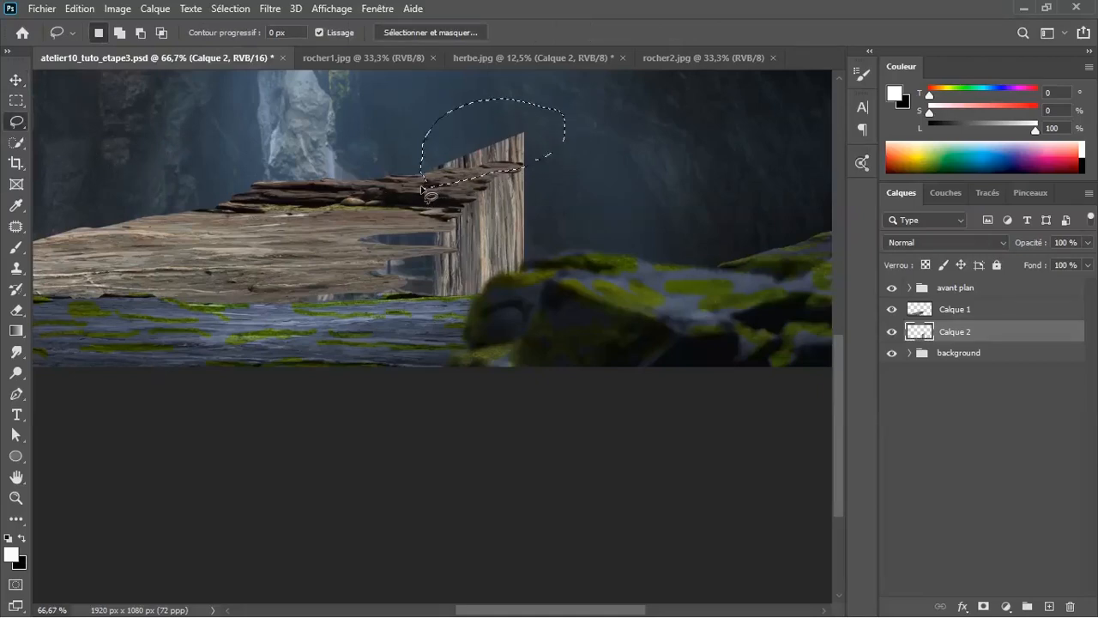
pyautogui.press('Delete')
pyautogui.hotkey('ctrl', 'd')
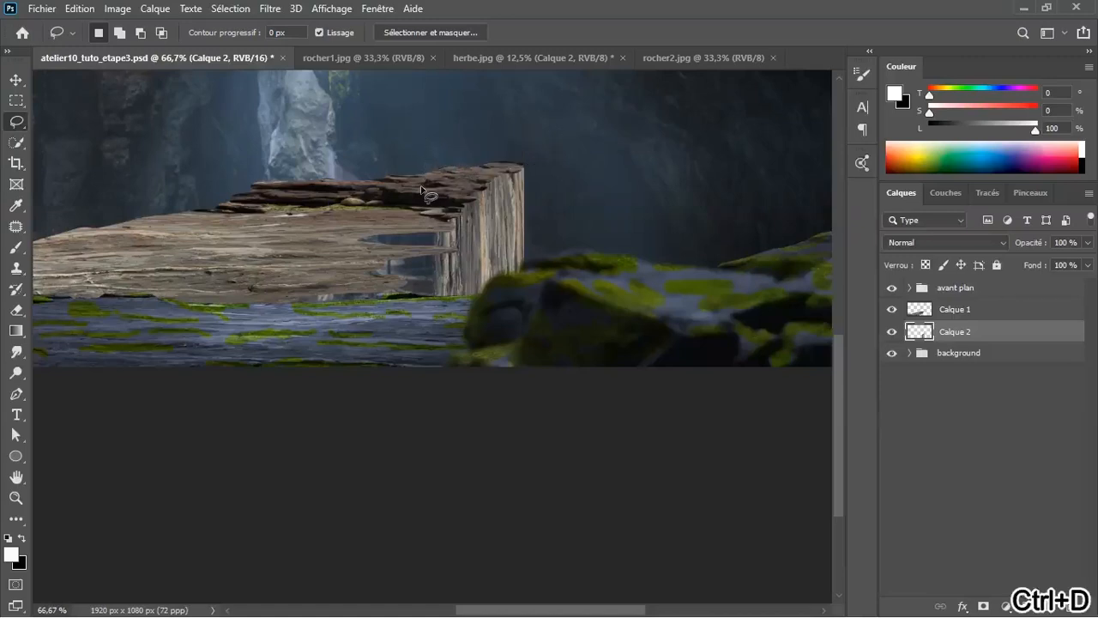
# - Copy the selected lower rock strip from rocher1.jpg and paste it into atelier10_tuto_etape3.psd as a new layer
pyautogui.click(363, 57)
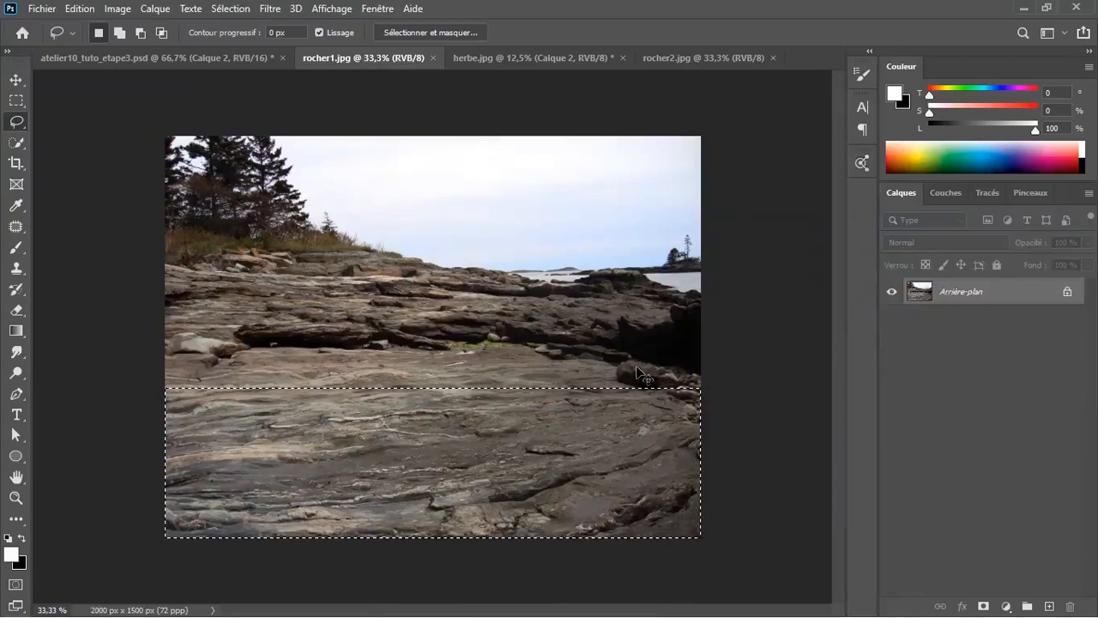
pyautogui.hotkey('ctrl', 'c')
pyautogui.click(161, 57)
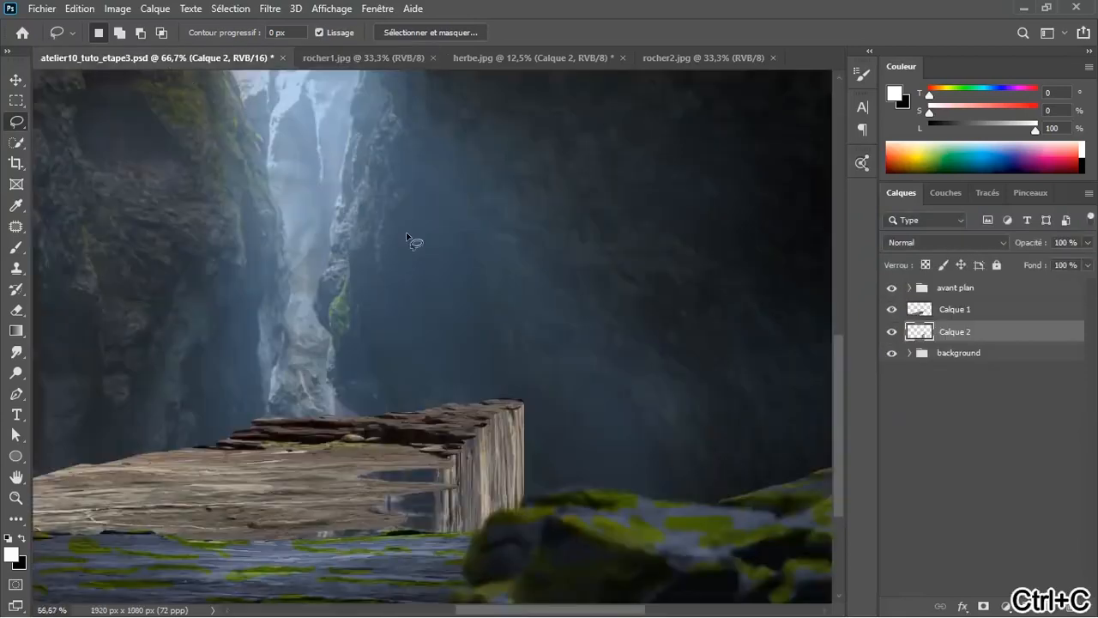
pyautogui.hotkey('ctrl', 'v')
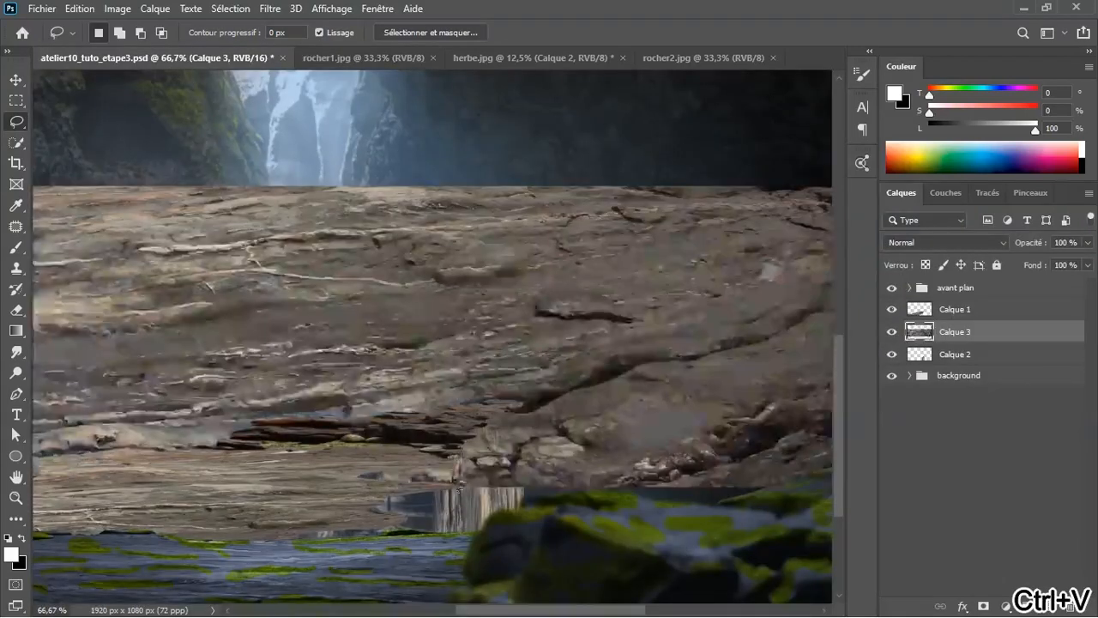
# - Scale the pasted rock strip to 56.56%, rotate it -90°, and bring it upright behind the slab's front edge
pyautogui.moveTo(446, 457); pyautogui.dragTo(403, 329)
pyautogui.hotkey('ctrl', '-')
pyautogui.hotkey('ctrl', '-')
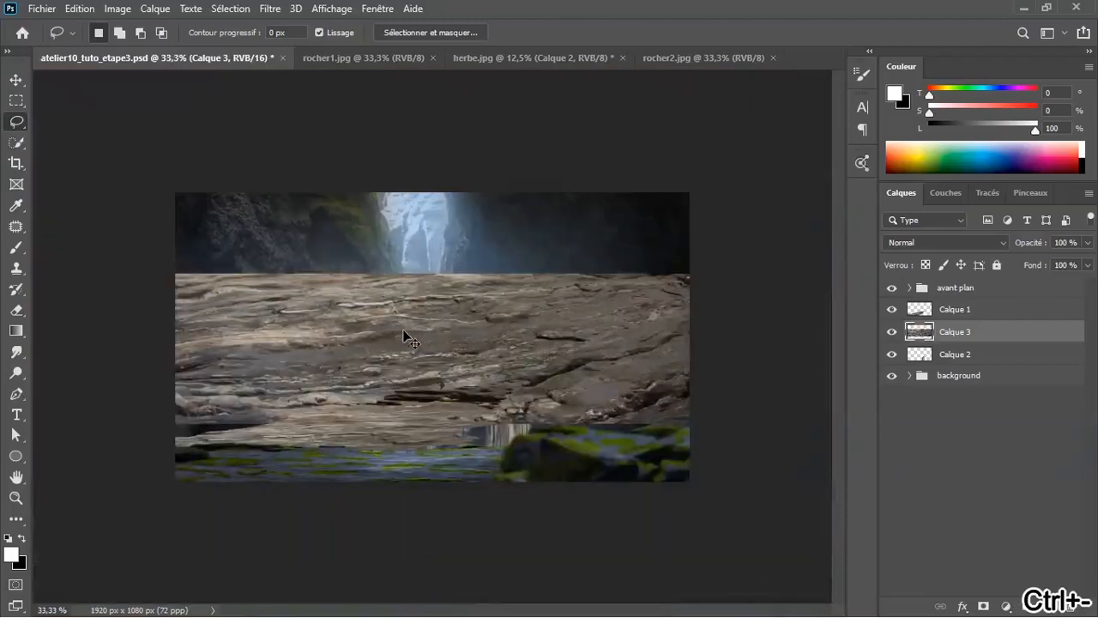
pyautogui.hotkey('ctrl', 't')
pyautogui.moveTo(161, 272); pyautogui.dragTo(388, 573)
pyautogui.moveTo(369, 82); pyautogui.dragTo(434, 313)
pyautogui.moveTo(454, 358); pyautogui.dragTo(445, 457)
pyautogui.hotkey('ctrl', '+')
pyautogui.hotkey('ctrl', '+')
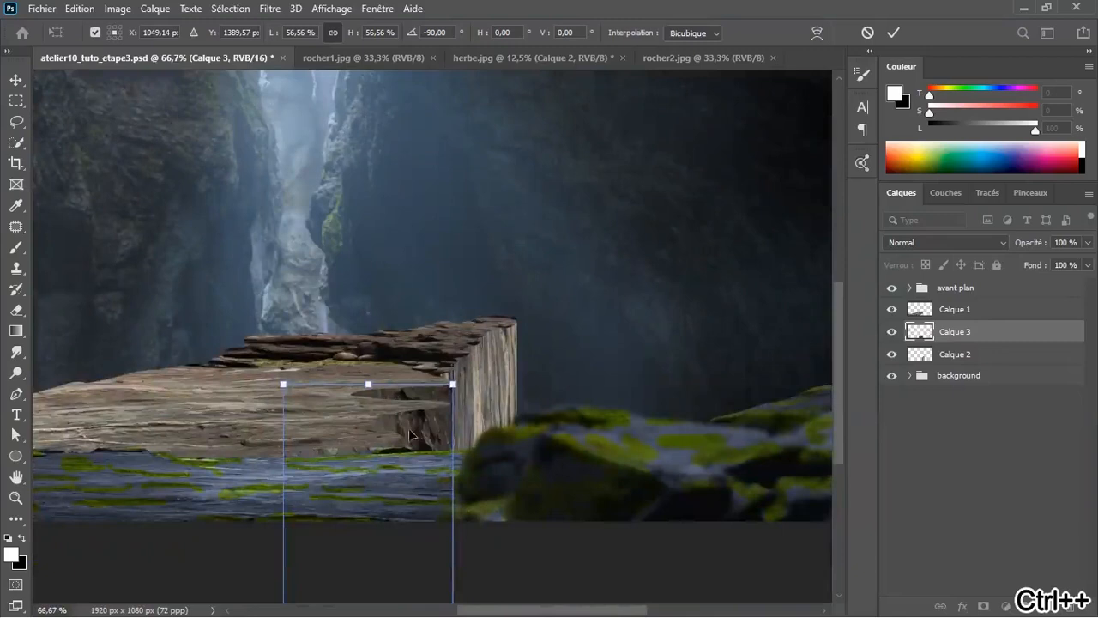
# - Position the upright rock strip behind the slab's gaps, with its outer edge against the existing cliff face
pyautogui.moveTo(408, 429); pyautogui.dragTo(239, 471)
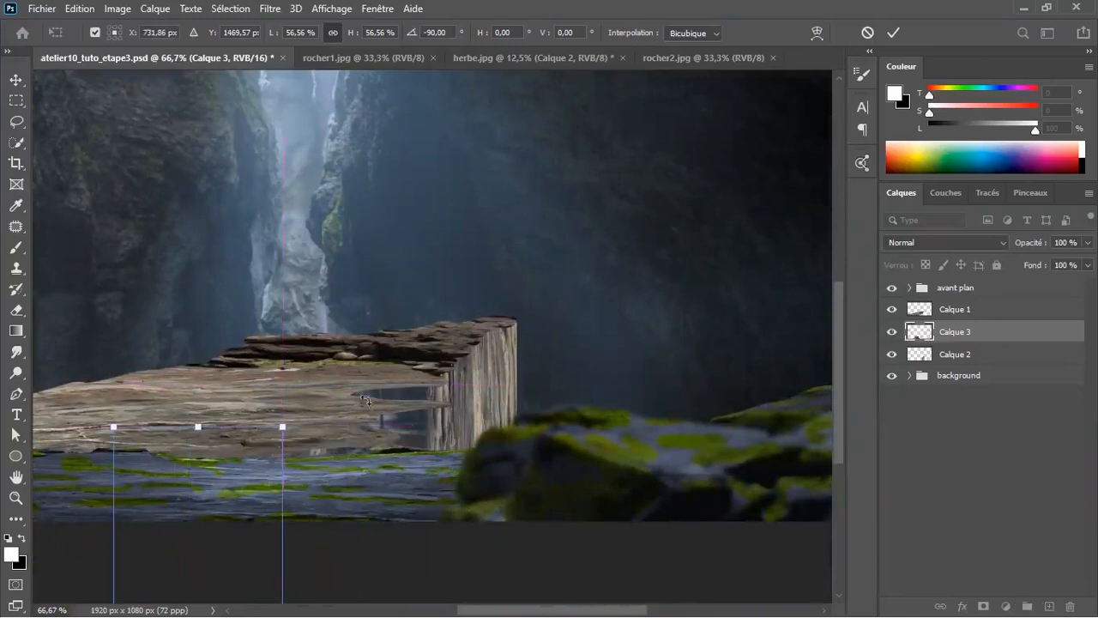
pyautogui.moveTo(158, 510); pyautogui.dragTo(303, 459)
pyautogui.hotkey('ctrl', '+')
pyautogui.hotkey('ctrl', '+')
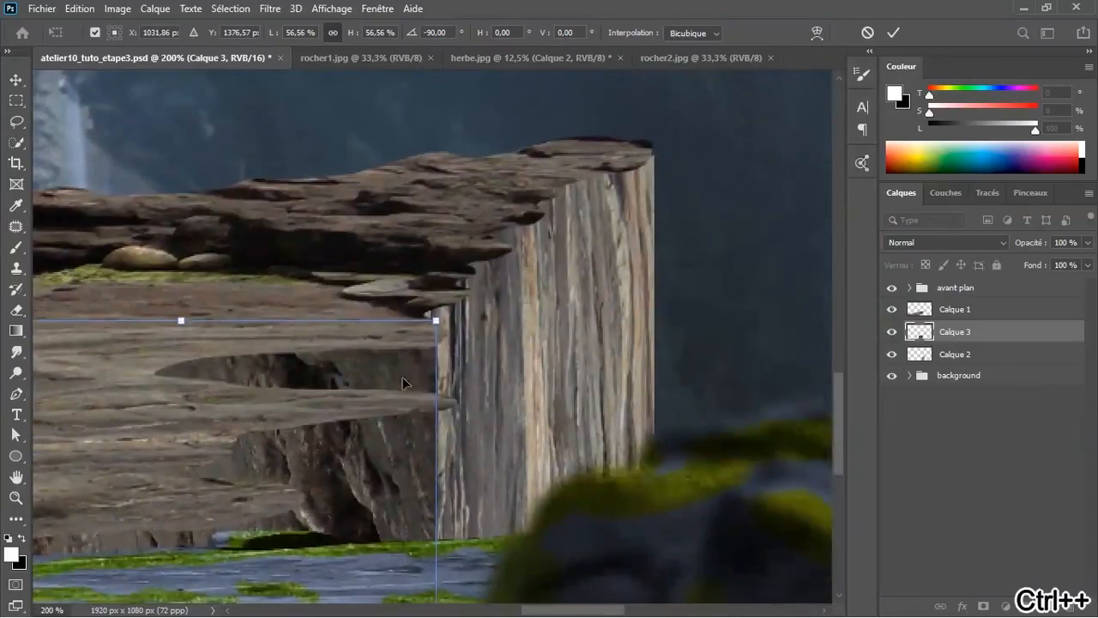
pyautogui.moveTo(403, 381); pyautogui.dragTo(418, 375)
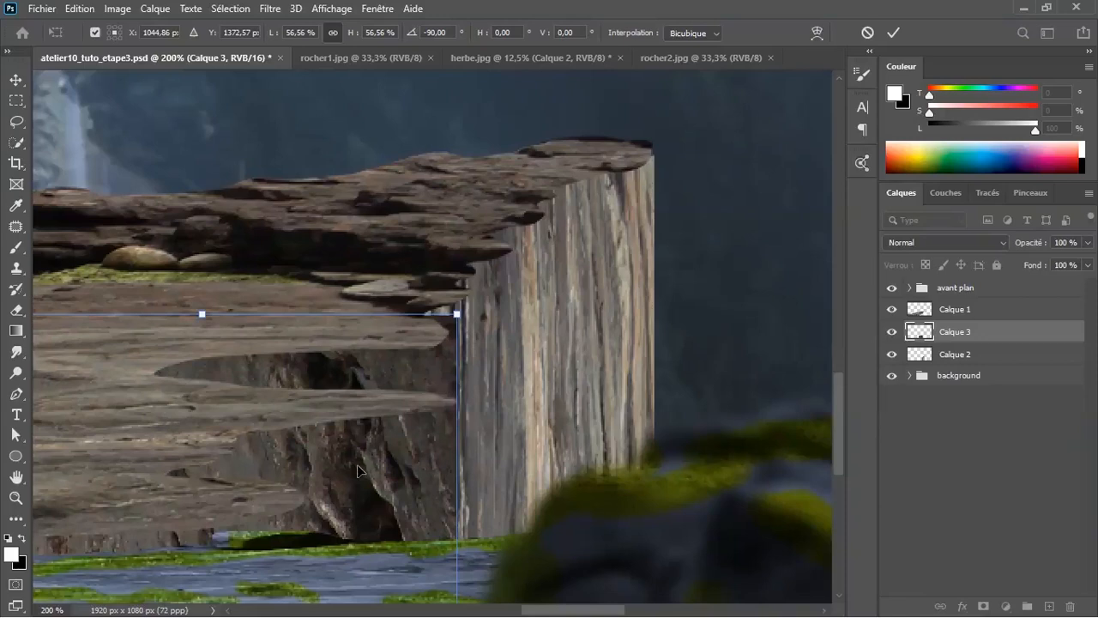
pyautogui.press('Return')
# - Lasso the small corner of the rock strip showing beneath the slab's overhanging ledge, delete it, and deselect
pyautogui.press('l')
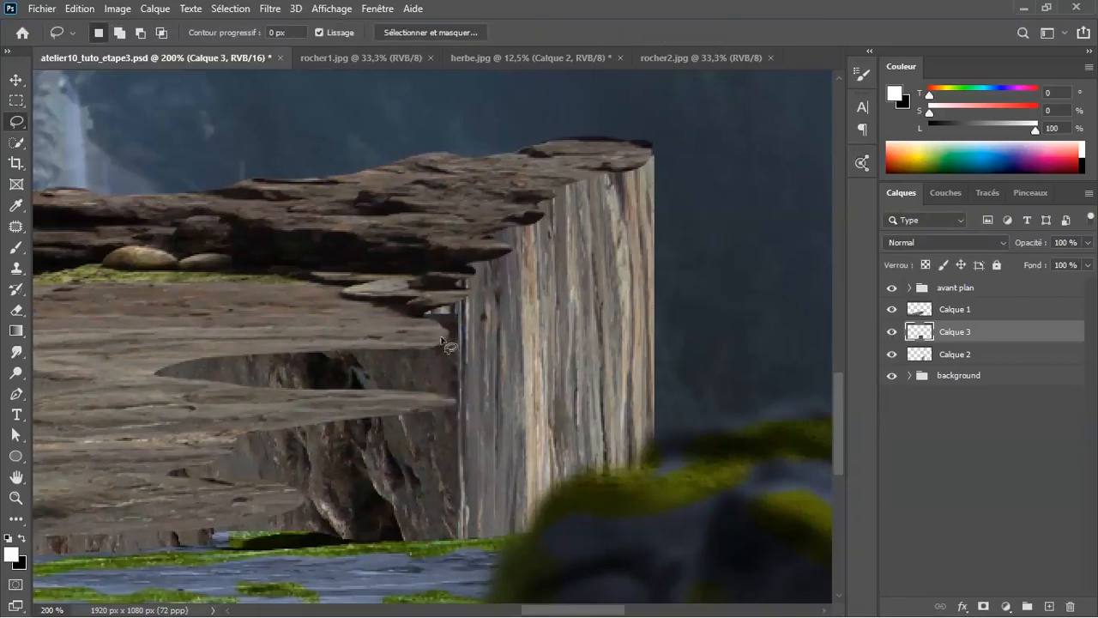
pyautogui.moveTo(418, 319); pyautogui.dragTo(439, 330)
pyautogui.moveTo(425, 331); pyautogui.dragTo(424, 327)
pyautogui.hotkey('ctrl', 'd')
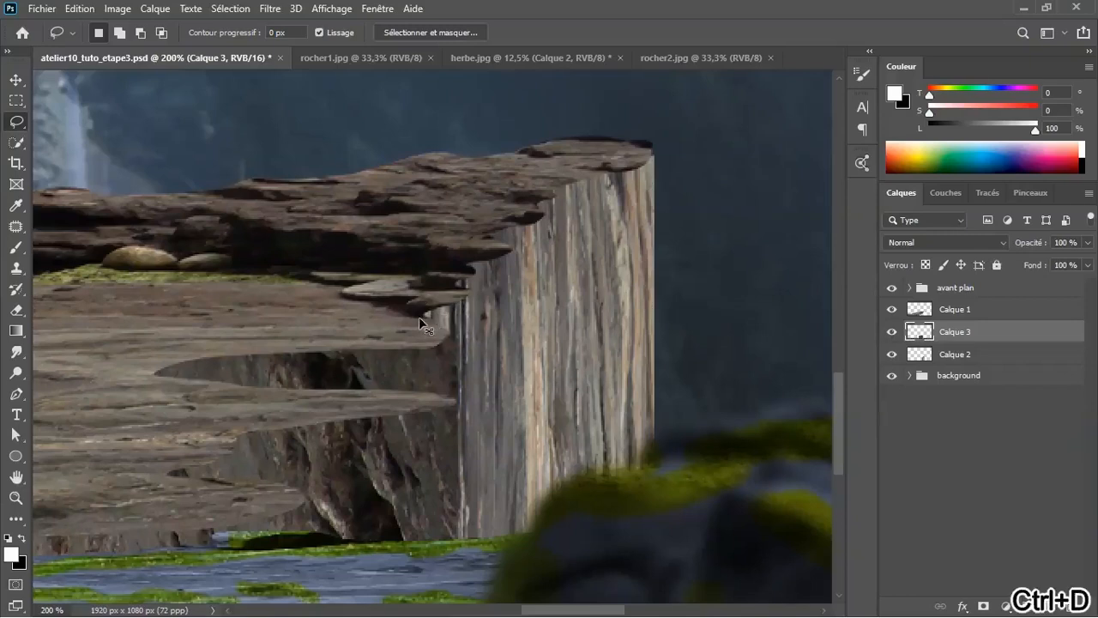
# - Nudge the upright rock strip straight up until its lighter, striated part fills the gaps in the slab
pyautogui.hotkey('ctrl', '-')
pyautogui.hotkey('ctrl', '-')
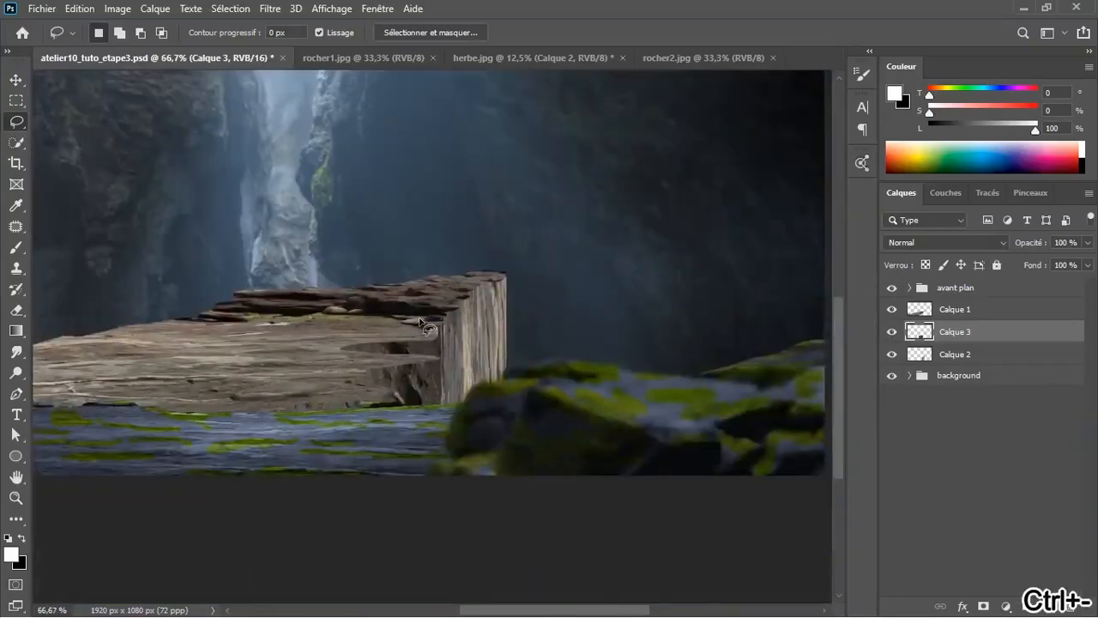
pyautogui.press('v')
pyautogui.press('Up')
pyautogui.press('Up')
pyautogui.press('Up')
pyautogui.press('Up')
pyautogui.press('Up')
pyautogui.press('Up')
pyautogui.press('Up')
pyautogui.press('Up')
pyautogui.hotkey('shift', 'Up')
pyautogui.hotkey('shift', 'Up')
pyautogui.hotkey('shift', 'Up')
pyautogui.hotkey('shift', 'Up')
pyautogui.hotkey('shift', 'Up')
pyautogui.hotkey('shift', 'Up')
pyautogui.hotkey('shift', 'Up')
pyautogui.hotkey('shift', 'Up')
pyautogui.hotkey('shift', 'Up')
pyautogui.hotkey('shift', 'Up')
pyautogui.hotkey('shift', 'Up')
pyautogui.hotkey('shift', 'Up')
pyautogui.hotkey('shift', 'Up')
pyautogui.hotkey('shift', 'Up')
pyautogui.hotkey('shift', 'Up')
pyautogui.hotkey('shift', 'Up')
pyautogui.hotkey('shift', 'Up')
pyautogui.hotkey('shift', 'Up')
pyautogui.hotkey('shift', 'Up')
pyautogui.hotkey('shift', 'Up')
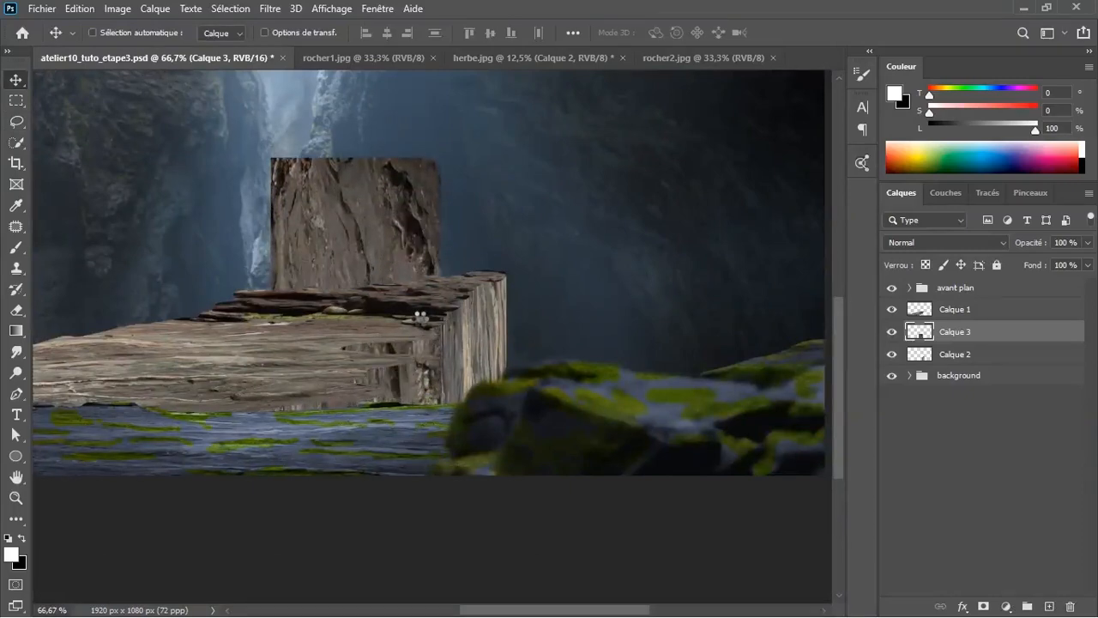
pyautogui.hotkey('shift', 'Up')
pyautogui.hotkey('shift', 'Up')
pyautogui.hotkey('shift', 'Up')
pyautogui.hotkey('shift', 'Up')
pyautogui.hotkey('shift', 'Up')
pyautogui.hotkey('shift', 'Up')
pyautogui.hotkey('shift', 'Up')
pyautogui.hotkey('ctrl', '+')
pyautogui.hotkey('ctrl', '+')
pyautogui.hotkey('shift', 'Up')
pyautogui.hotkey('ctrl', '-')
pyautogui.hotkey('ctrl', '-')
pyautogui.hotkey('shift', 'Up')
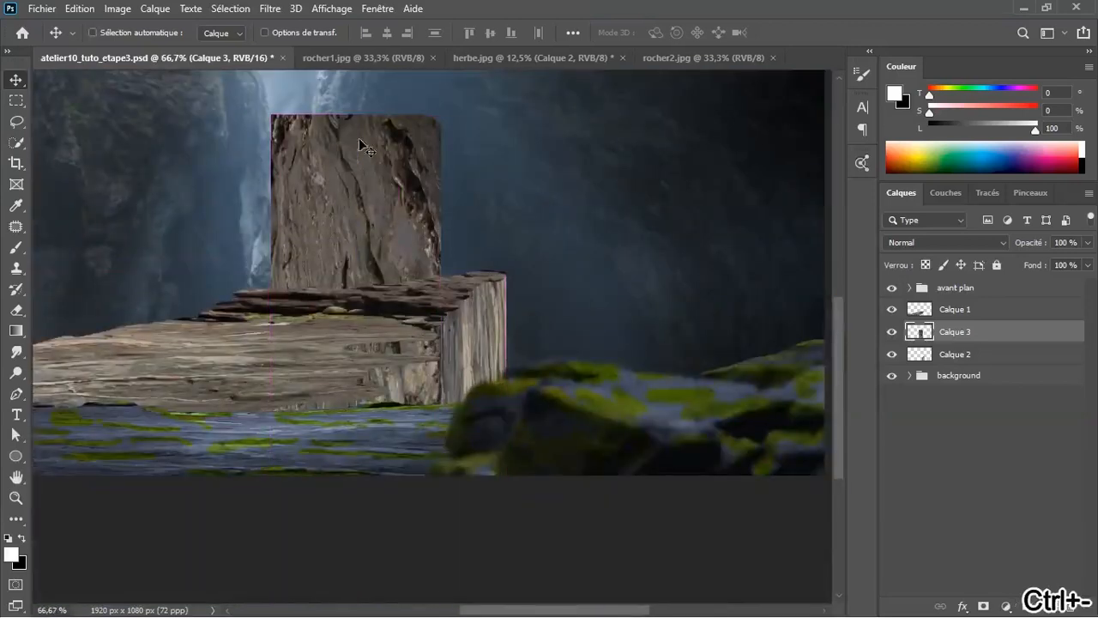
pyautogui.press('Up')
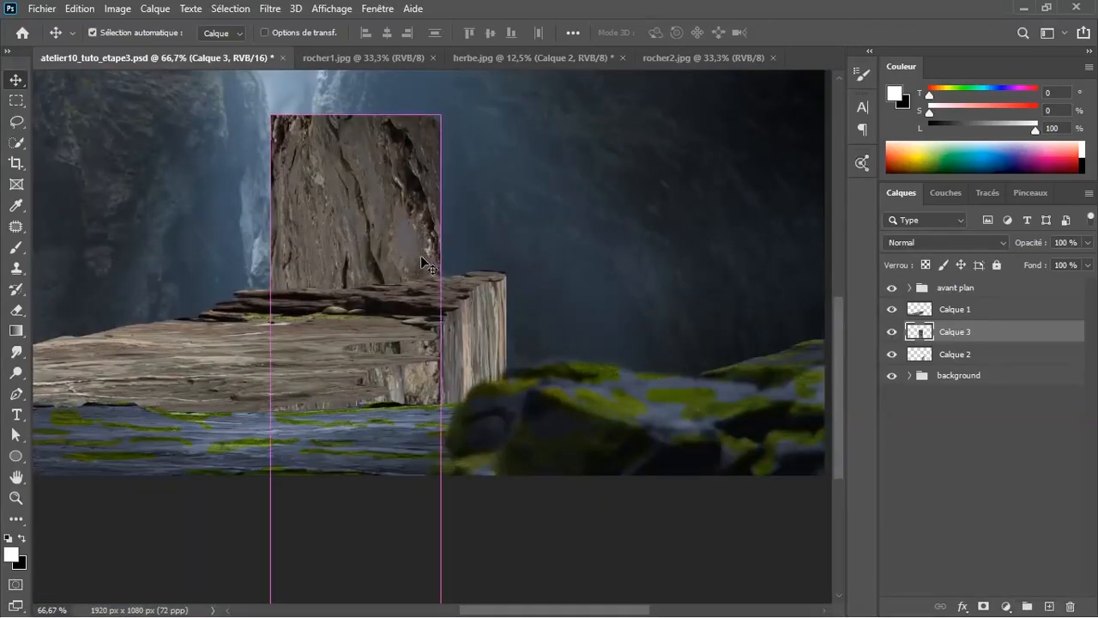
# - Scale the rock strip to 76.87% and move it to X 1075.22 px, Y 770.32 px beside the cliff face
pyautogui.hotkey('ctrl', 't')
pyautogui.moveTo(269, 113); pyautogui.dragTo(357, 242)
pyautogui.moveTo(406, 309); pyautogui.dragTo(408, 180)
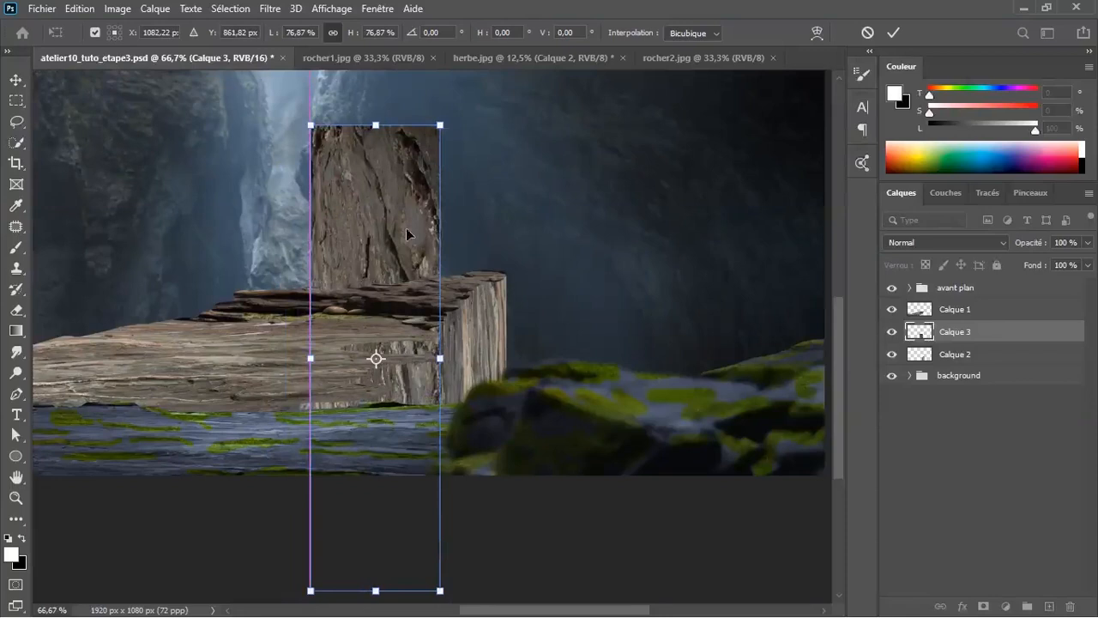
pyautogui.moveTo(397, 273); pyautogui.dragTo(390, 221)
pyautogui.hotkey('ctrl', '+')
pyautogui.hotkey('ctrl', '+')
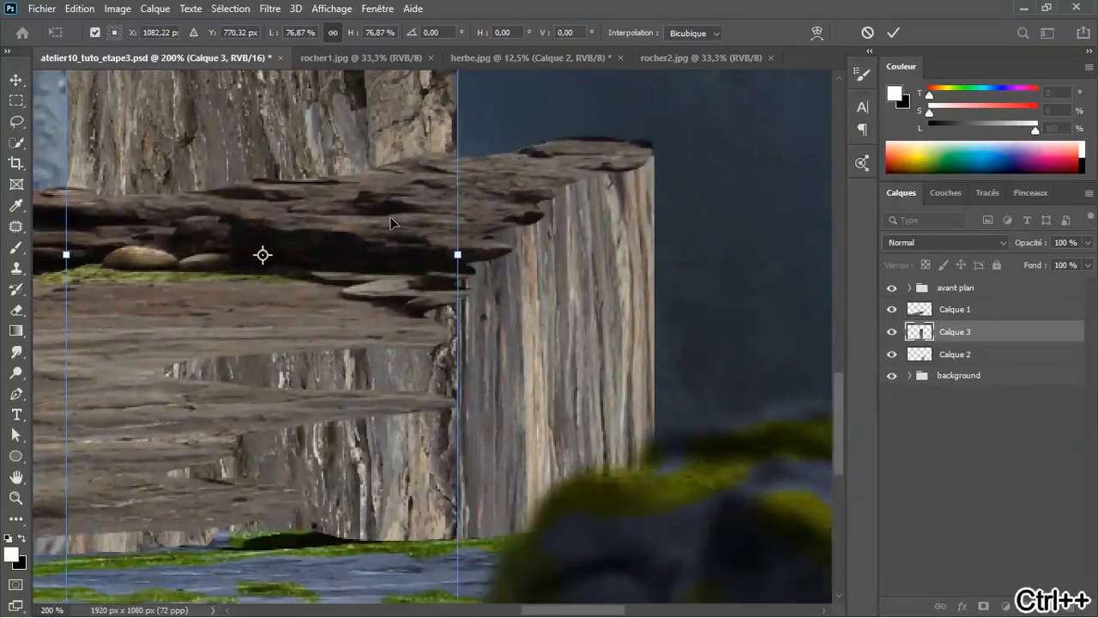
pyautogui.press('Left')
pyautogui.press('Left')
pyautogui.press('Left')
pyautogui.press('Left')
pyautogui.press('Left')
pyautogui.press('Left')
pyautogui.press('Left')
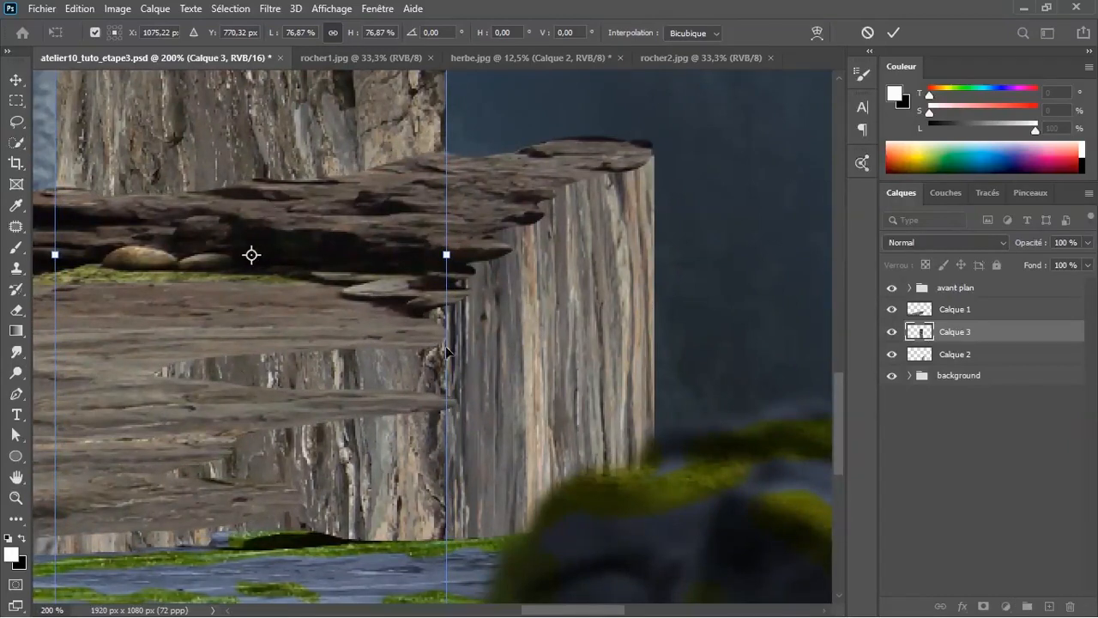
pyautogui.press('Return')
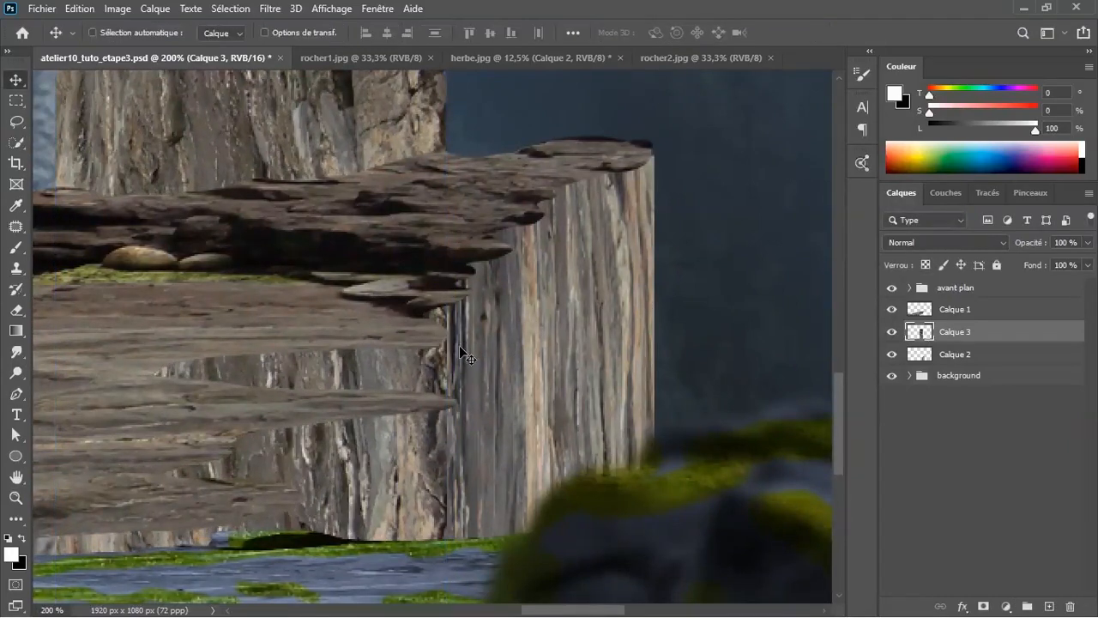
# - Narrow the rock strip to 97.54% width and skew it vertically -37.33° to give the front face perspective
pyautogui.hotkey('ctrl', '-')
pyautogui.hotkey('ctrl', '-')
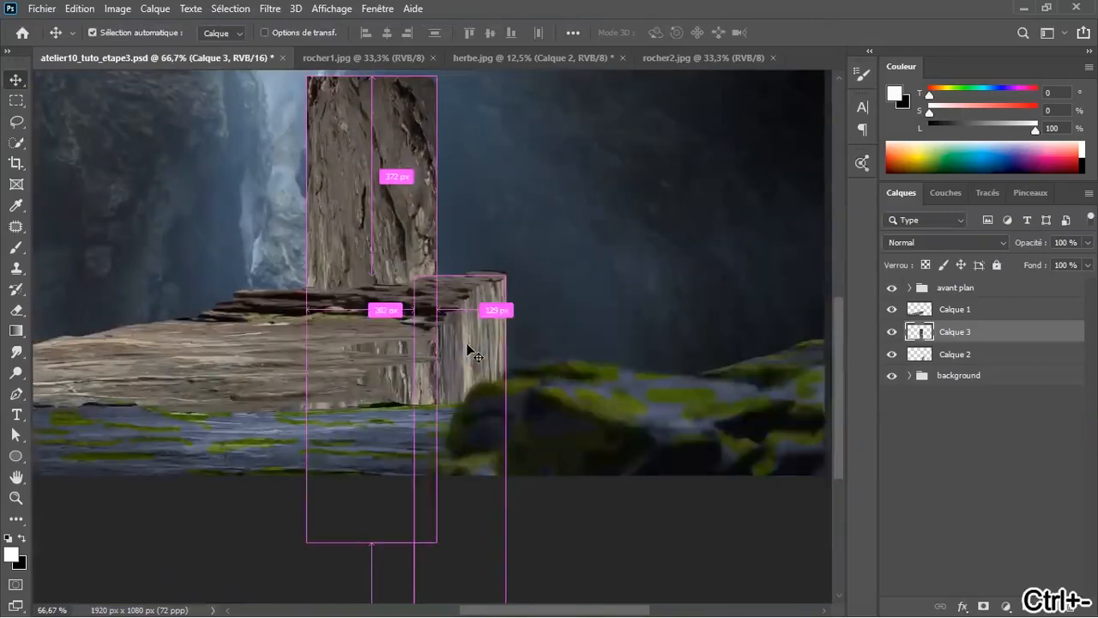
pyautogui.hotkey('ctrl', 't')
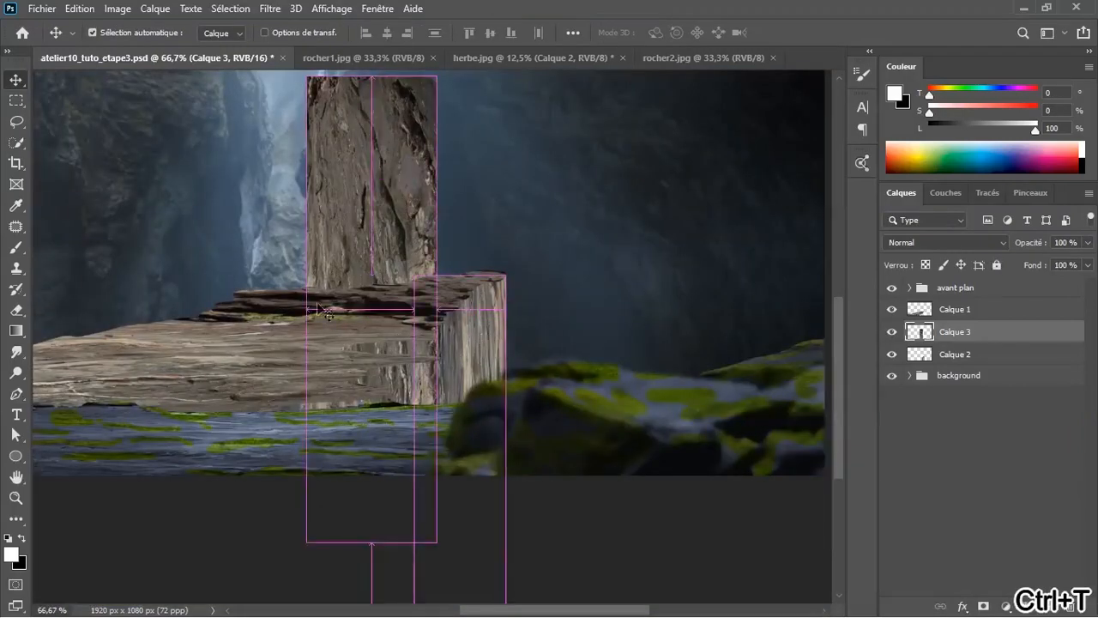
pyautogui.moveTo(304, 309); pyautogui.dragTo(308, 404)
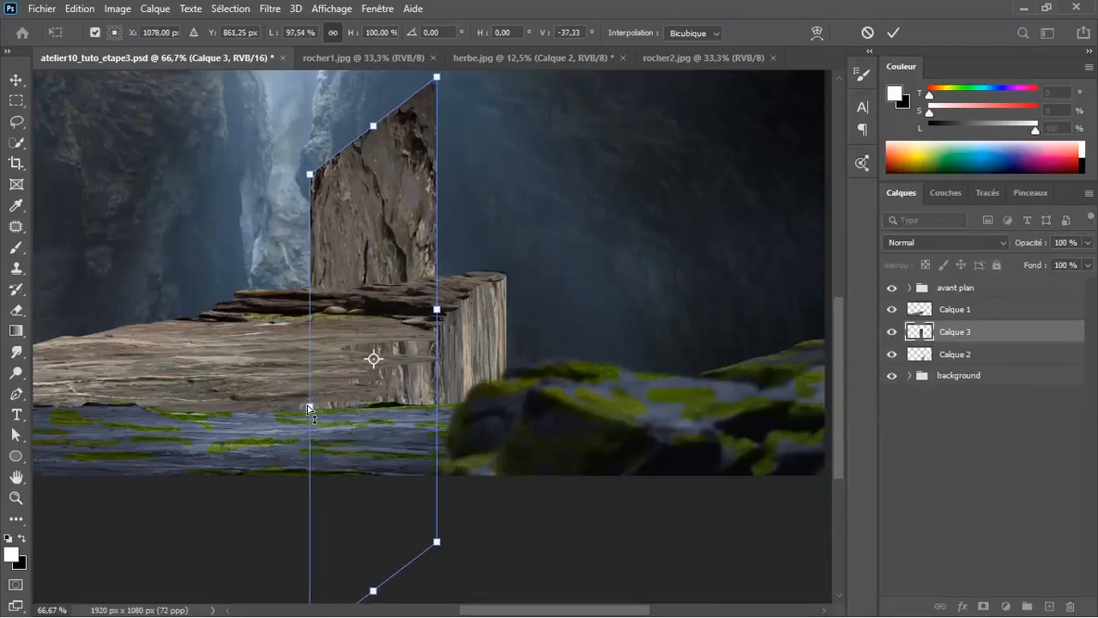
pyautogui.press('Return')
# - Lasso the part of the skewed rock strip rising above the slab's upper edge, delete it, and deselect
pyautogui.hotkey('ctrl', '+')
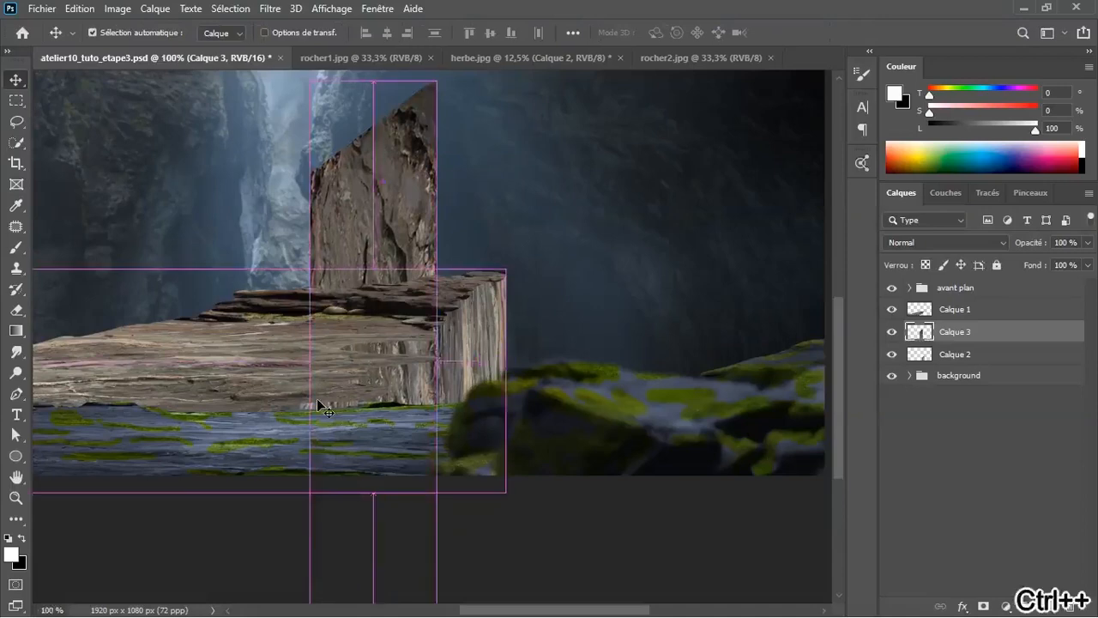
pyautogui.hotkey('ctrl', '+')
pyautogui.hotkey('ctrl', '-')
pyautogui.moveTo(286, 290); pyautogui.dragTo(259, 447)
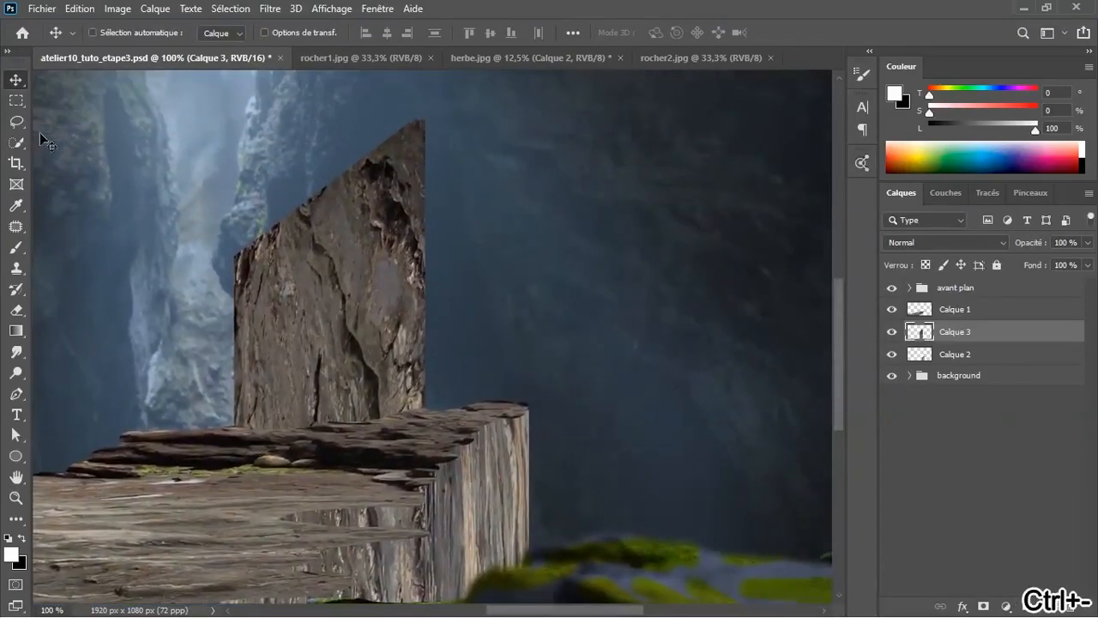
pyautogui.click(16, 121)
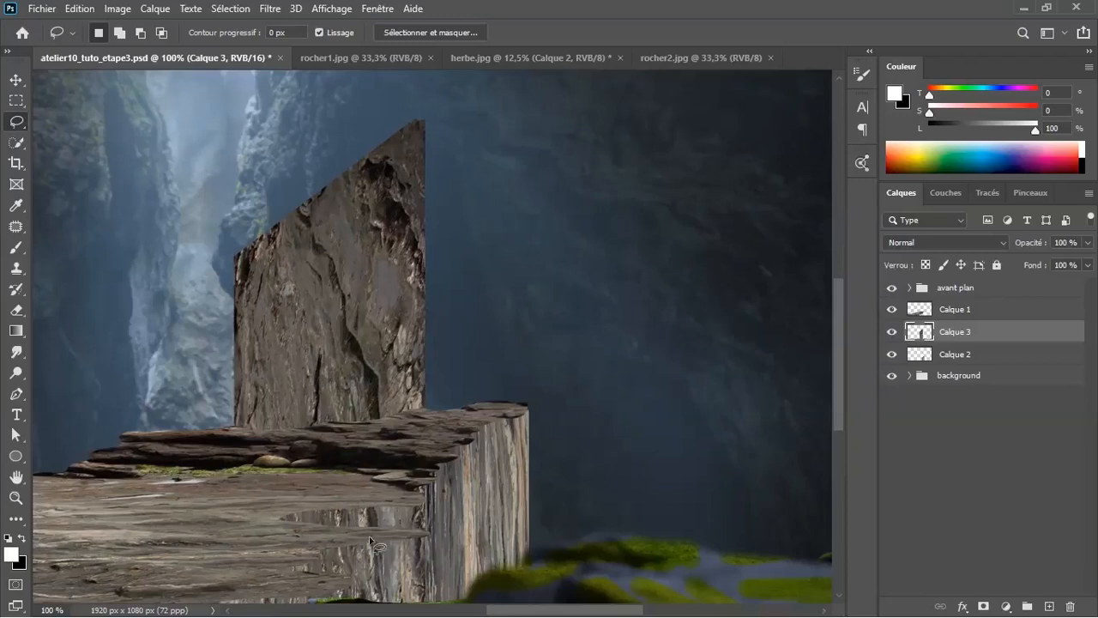
pyautogui.moveTo(344, 492)
pyautogui.mouseDown()
pyautogui.moveTo(424, 503)
pyautogui.moveTo(458, 491)
pyautogui.moveTo(563, 304)
pyautogui.moveTo(563, 134)
pyautogui.moveTo(449, 86)
pyautogui.moveTo(263, 106)
pyautogui.moveTo(146, 251)
pyautogui.moveTo(132, 352)
pyautogui.moveTo(157, 479)
pyautogui.moveTo(122, 488)
pyautogui.moveTo(265, 495)
pyautogui.mouseUp()
pyautogui.press('Delete')
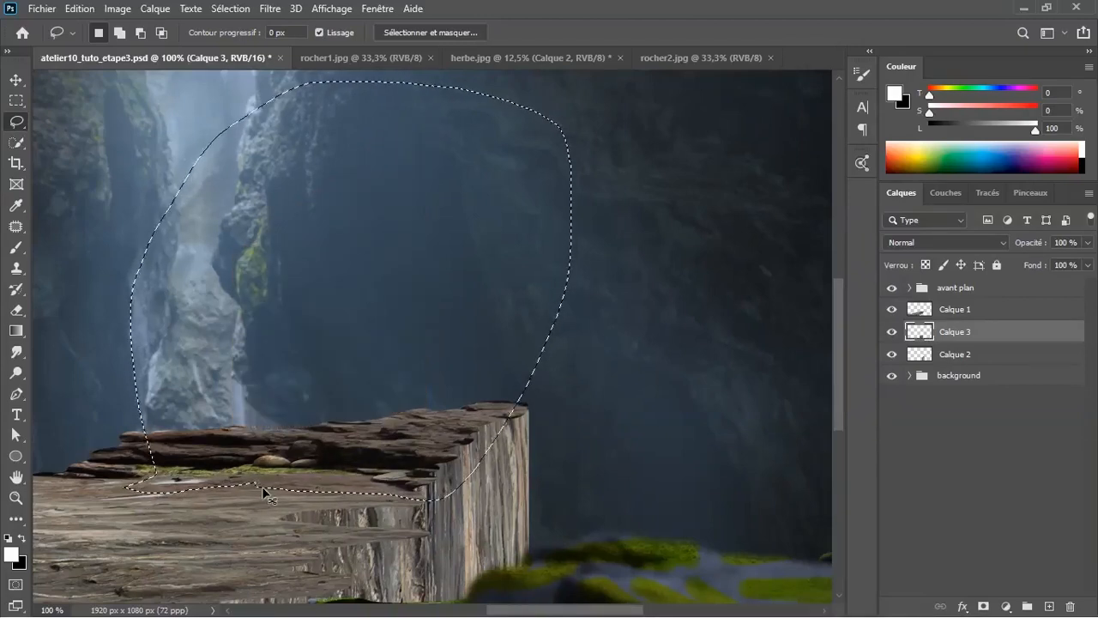
pyautogui.hotkey('ctrl', 'd')
pyautogui.scroll(-5, 250, 284)
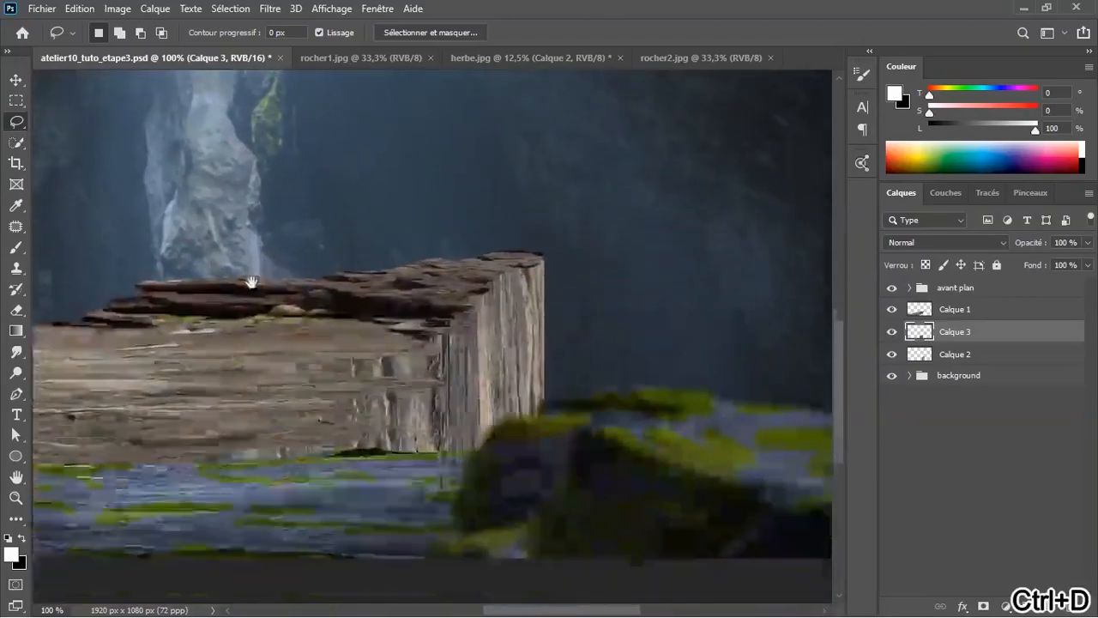
# - Examine the assembled rock platform against the rocher1.jpg source photo and the finished reference artwork in Photos
pyautogui.hotkey('ctrl', '-')
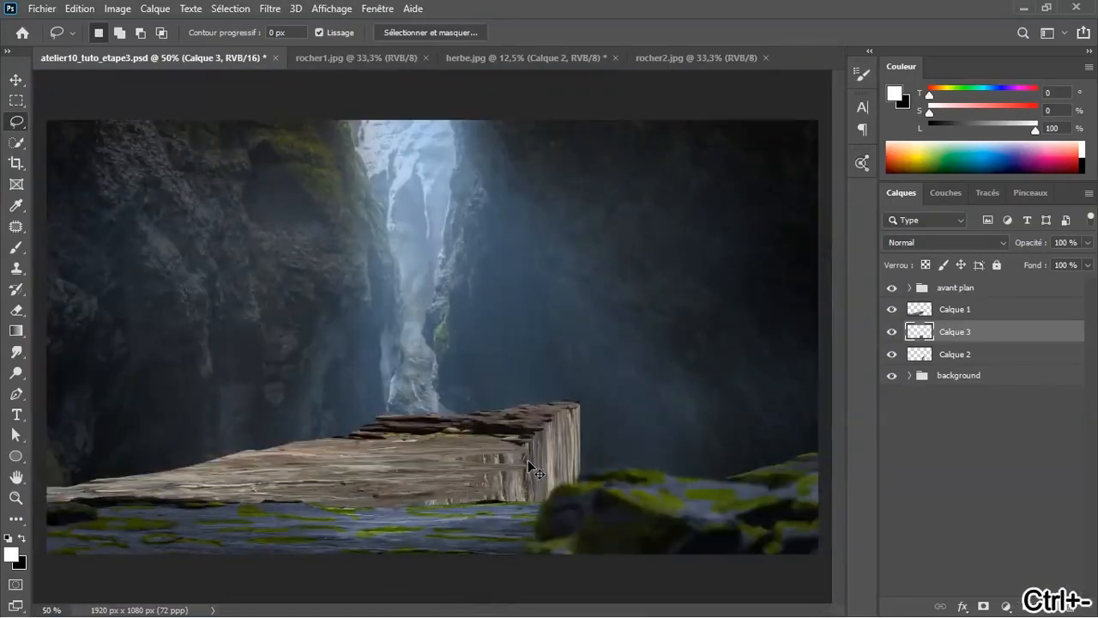
pyautogui.hotkey('ctrl', '+')
pyautogui.moveTo(458, 456); pyautogui.dragTo(498, 374)
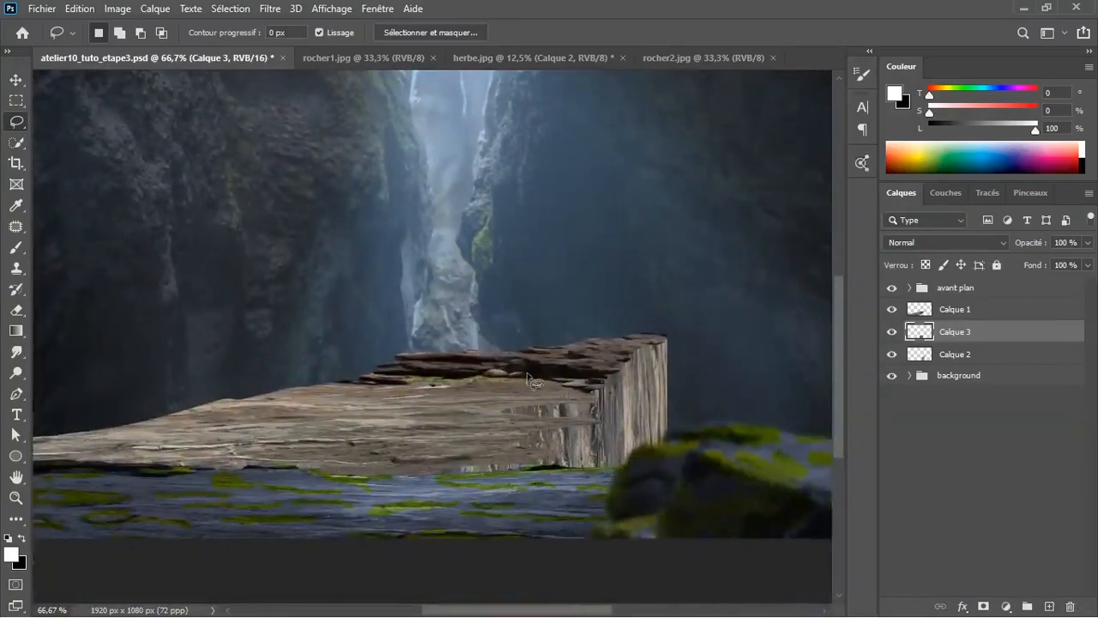
pyautogui.hotkey('ctrl', '-')
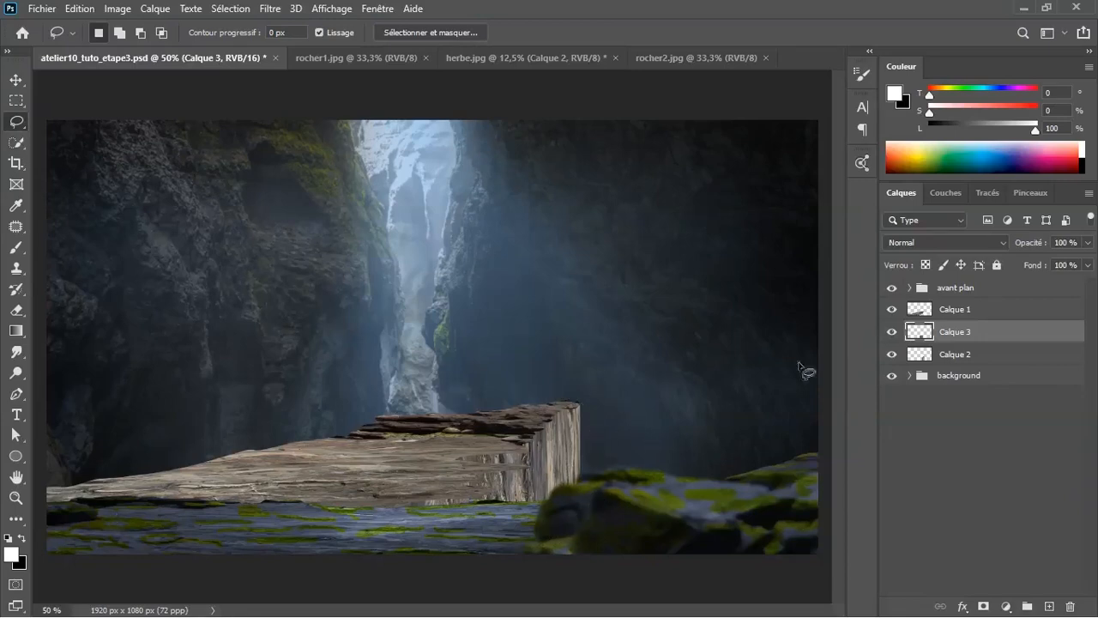
pyautogui.click(351, 58)
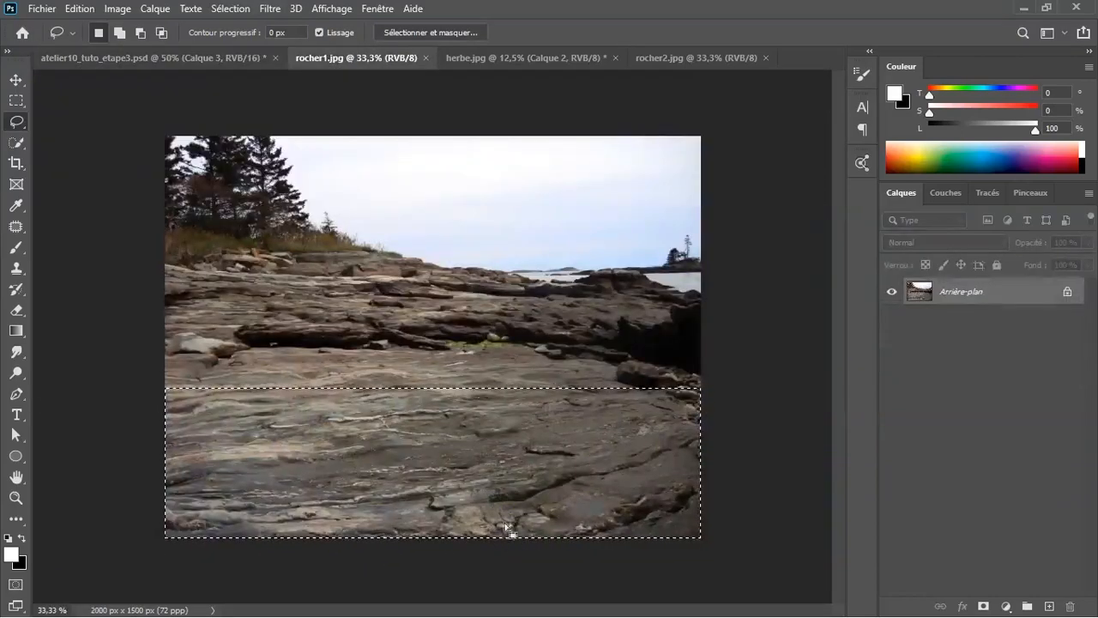
pyautogui.click(137, 60)
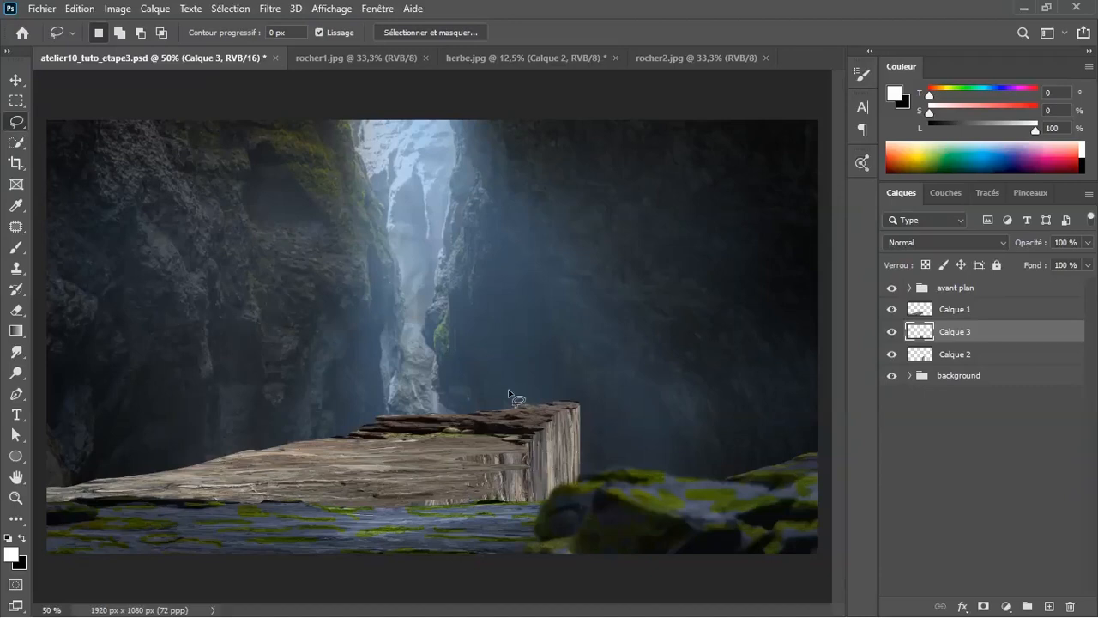
pyautogui.hotkey('alt', 'Tab')
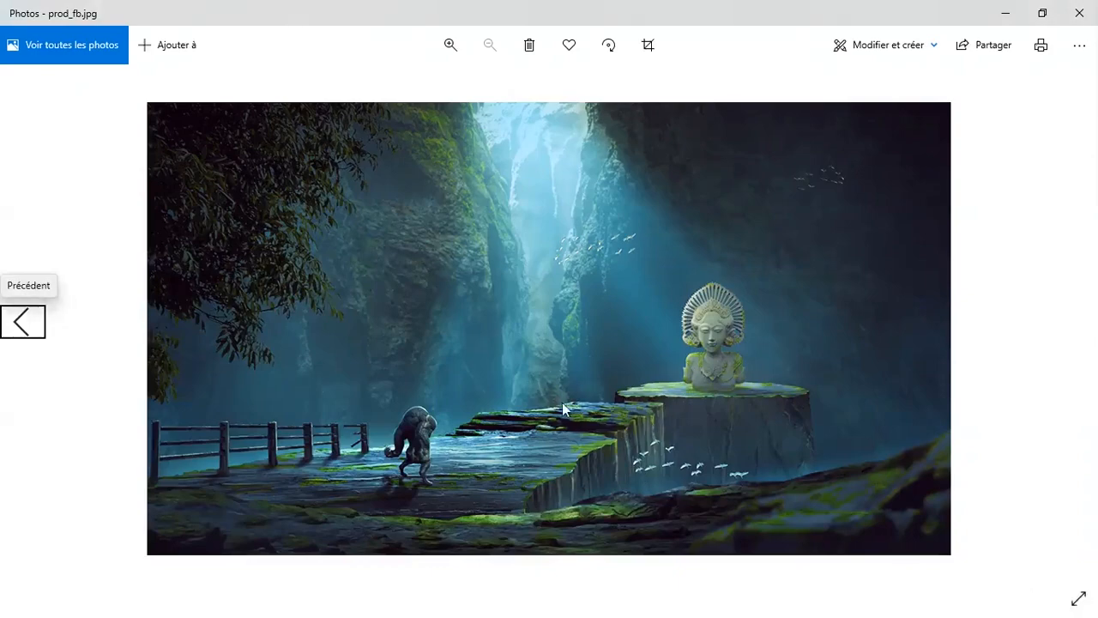
pyautogui.hotkey('alt', 'Tab')
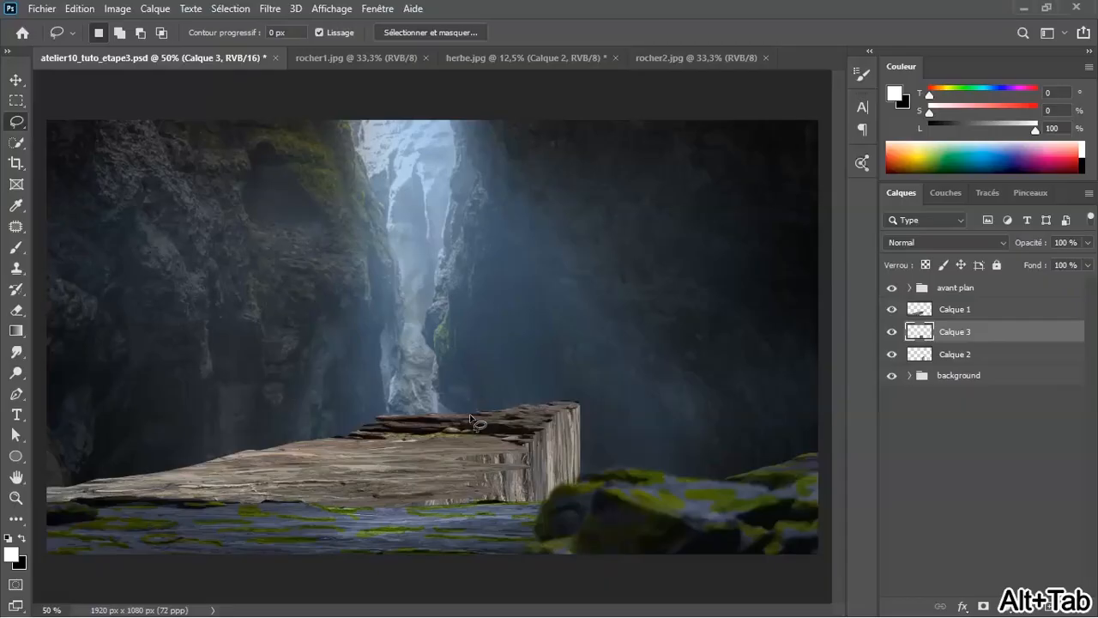